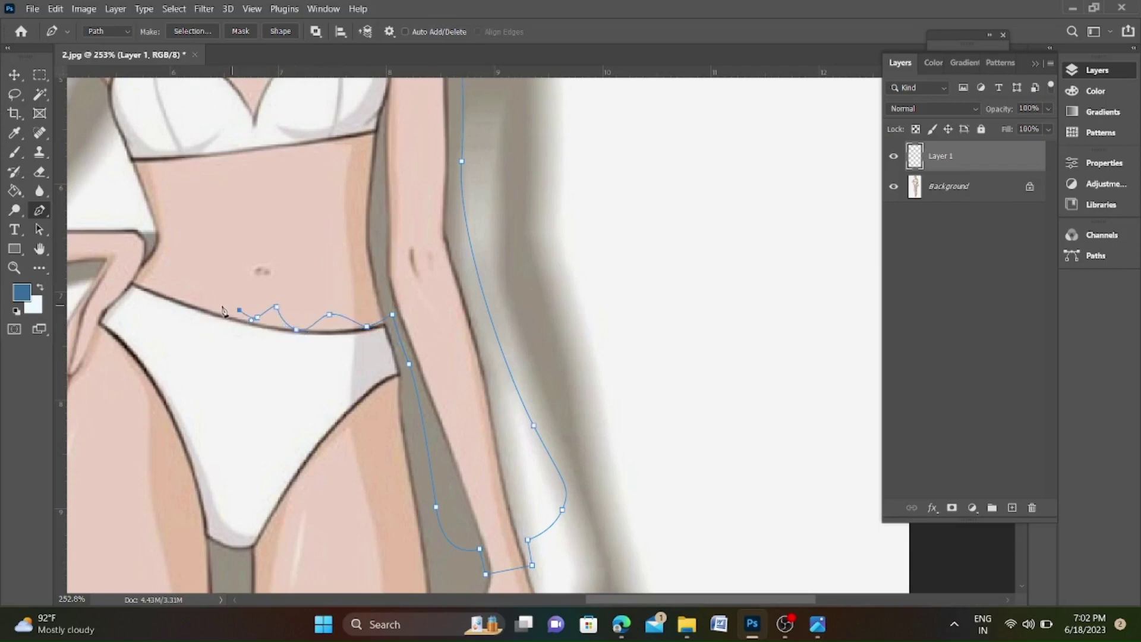
- Continue the top's pen path from the waist past the hand on the hip and up around the underarm gap
scroll(159, 301, up, 1)
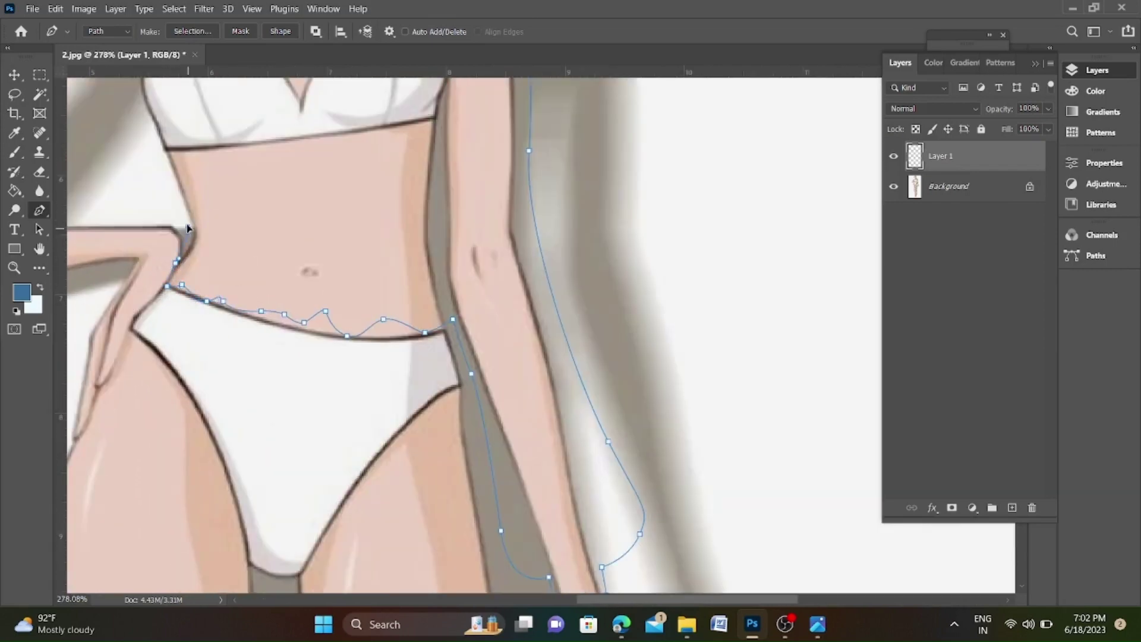
click(189, 228)
scroll(190, 227, down, 2)
click(210, 211)
scroll(212, 209, up, 1)
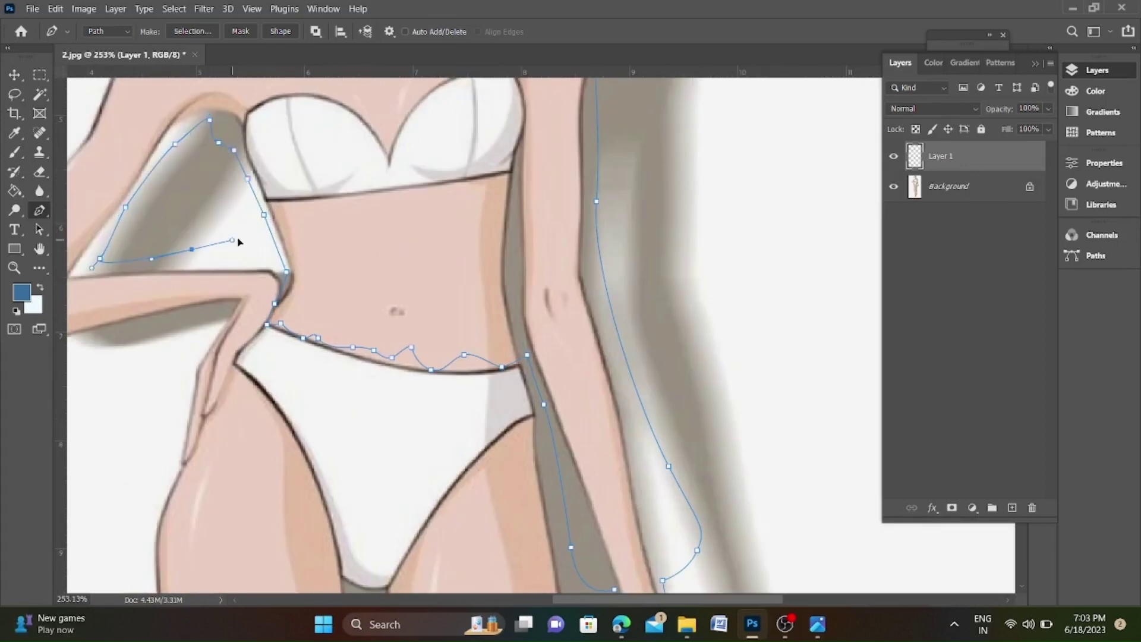
- Trace the pen path around the bent forearm's sleeve, from the wrist cuff along the underside to the elbow
click(220, 303)
click(199, 333)
scroll(199, 332, down, 4)
scroll(284, 339, up, 4)
drag(282, 365, 262, 369)
drag(137, 350, 120, 347)
scroll(121, 348, down, 4)
scroll(196, 351, up, 4)
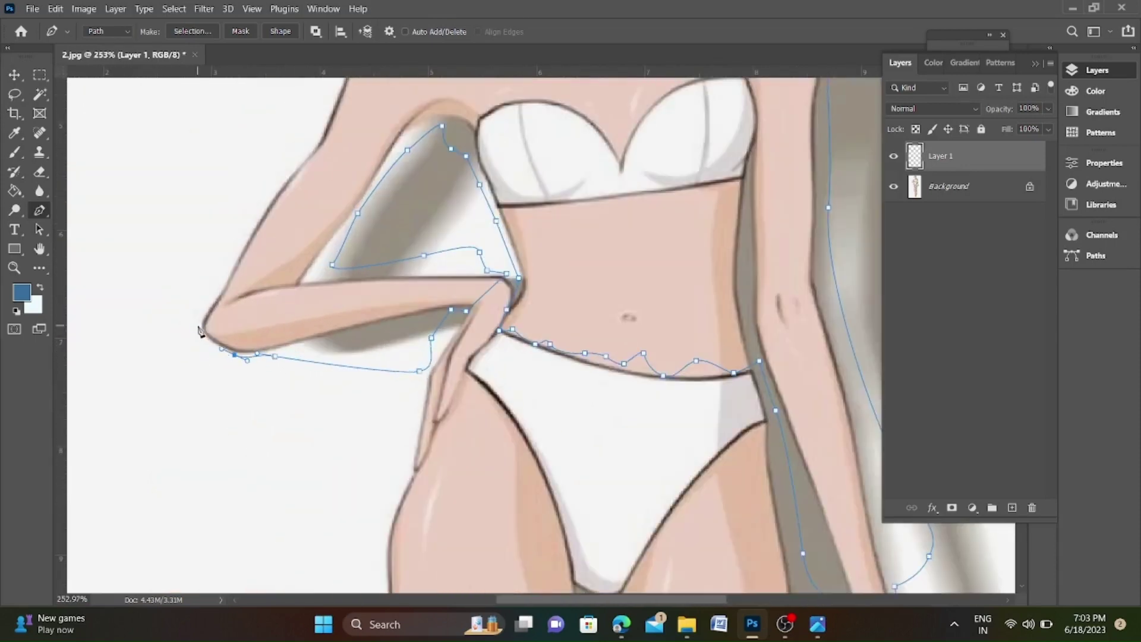
- Trace the bent arm's outer edge, the shoulder ruffle and the neckline, closing the path at the neck
drag(242, 238, 259, 220)
scroll(331, 170, down, 1)
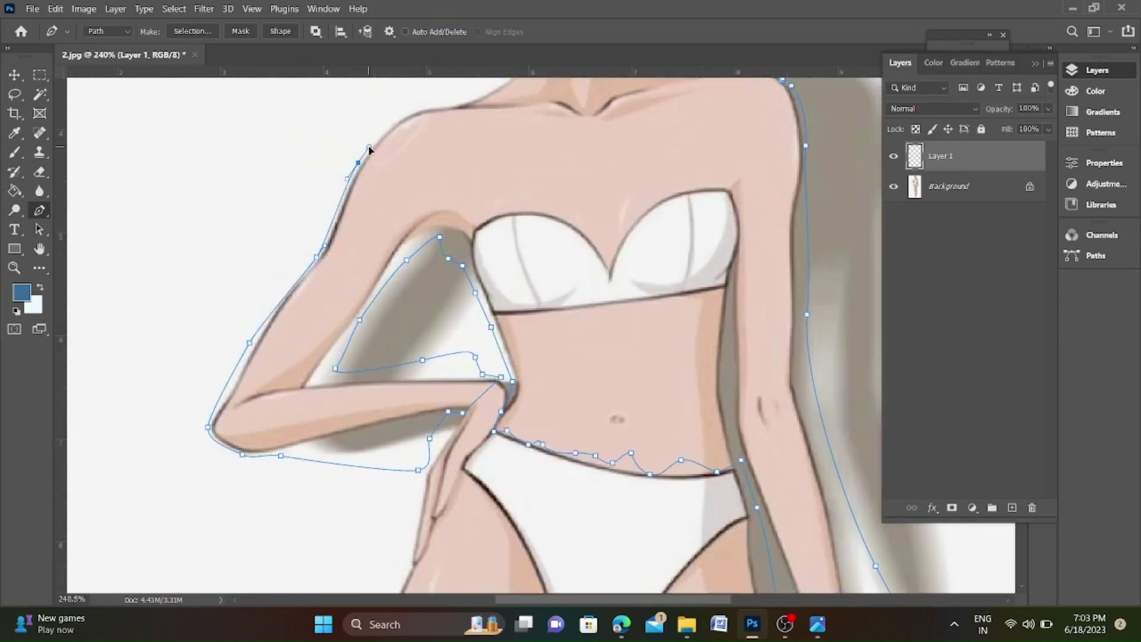
scroll(374, 139, up, 1)
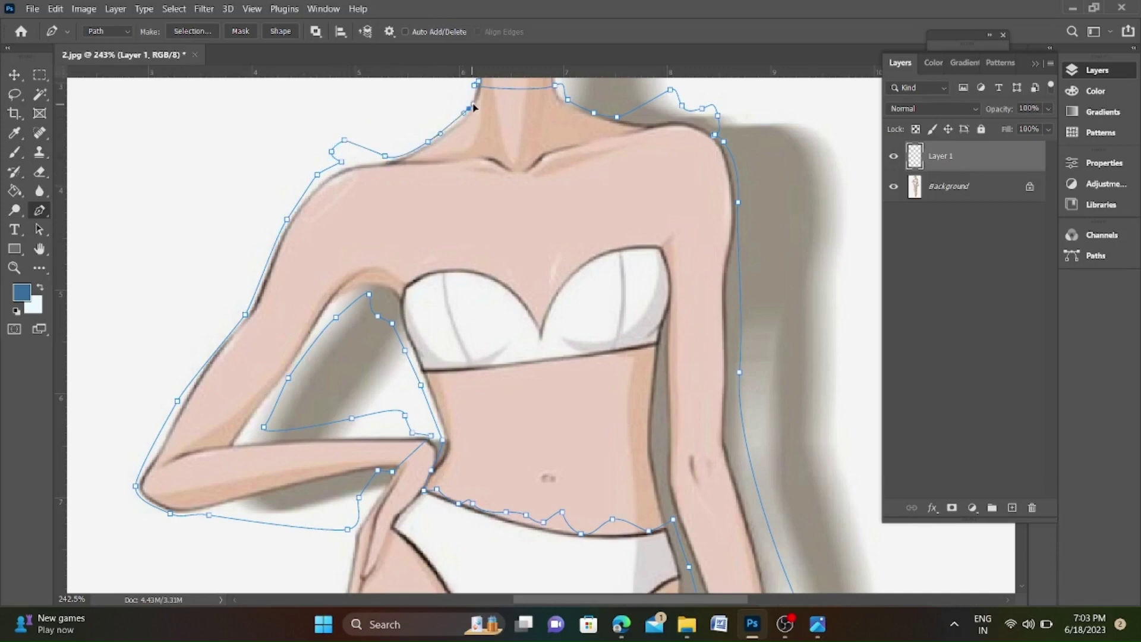
click(475, 85)
- Convert the closed top path to a selection and fill it with the background colour on Layer 1
scroll(379, 183, down, 8)
scroll(499, 163, up, 3)
key(ctrl+Return)
key(ctrl+BackSpace)
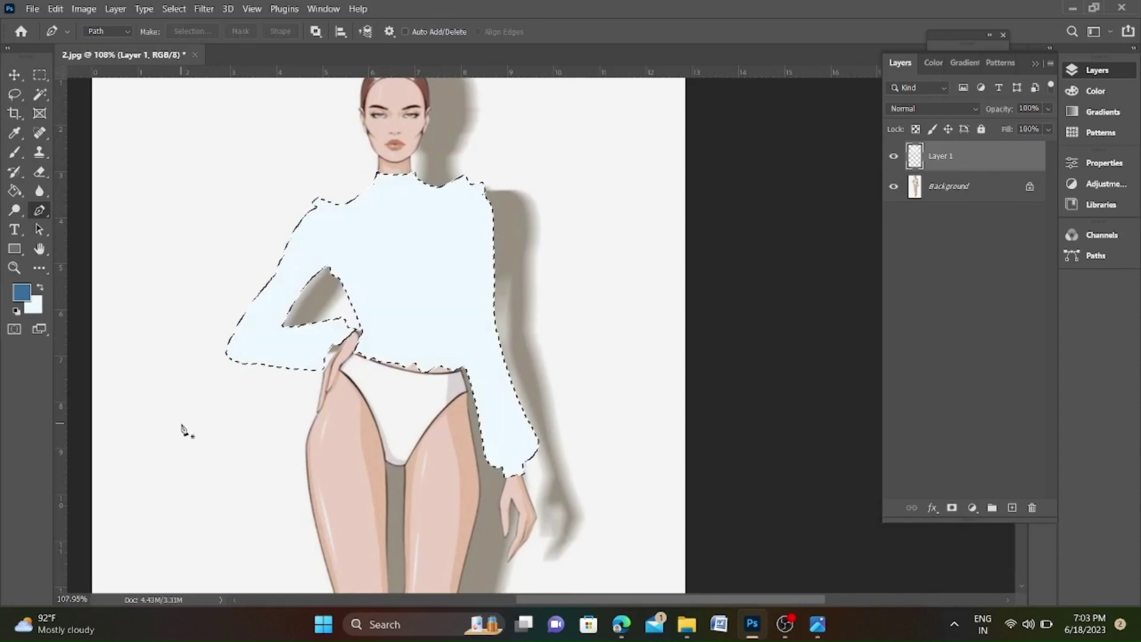
- Fill the selected top with white and deselect it
click(22, 292)
click(476, 350)
click(498, 351)
click(603, 343)
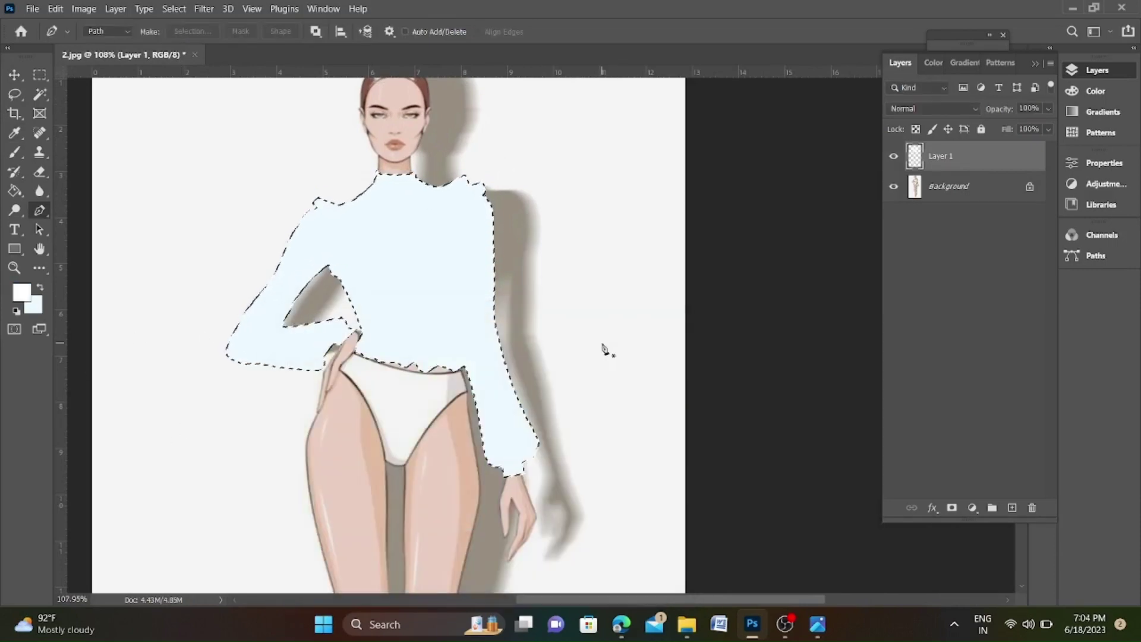
key(alt+BackSpace)
key(ctrl+d)
- Select the contents of Layer 1 and fill the top with a very pale green
key(d)
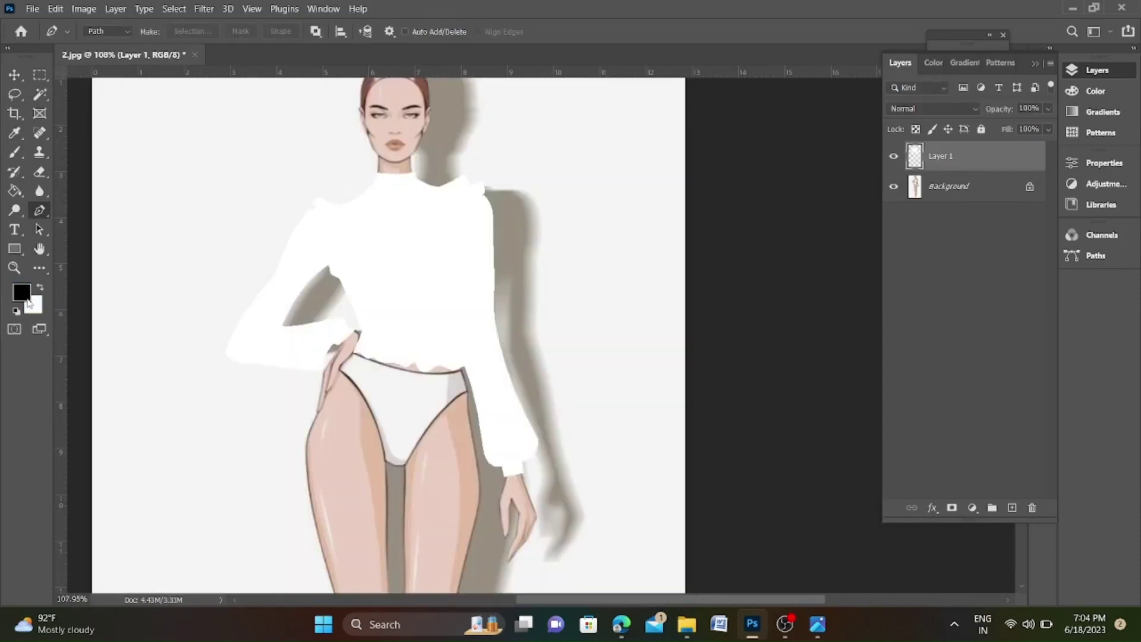
ctrl+click(924, 157)
click(23, 293)
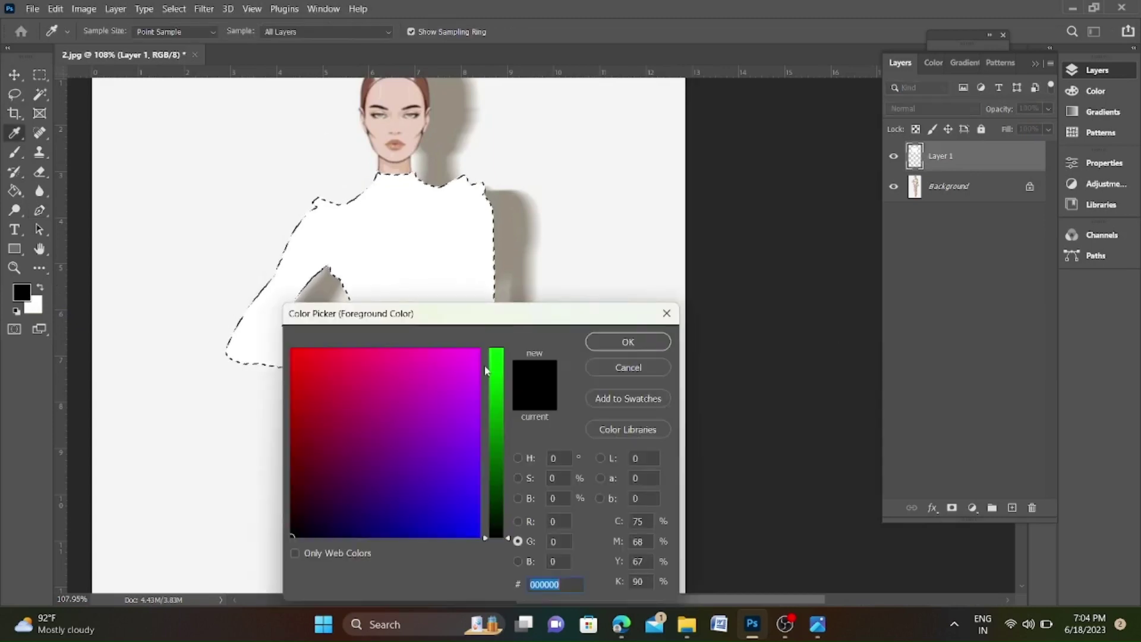
click(497, 350)
click(463, 358)
click(628, 342)
key(alt+BackSpace)
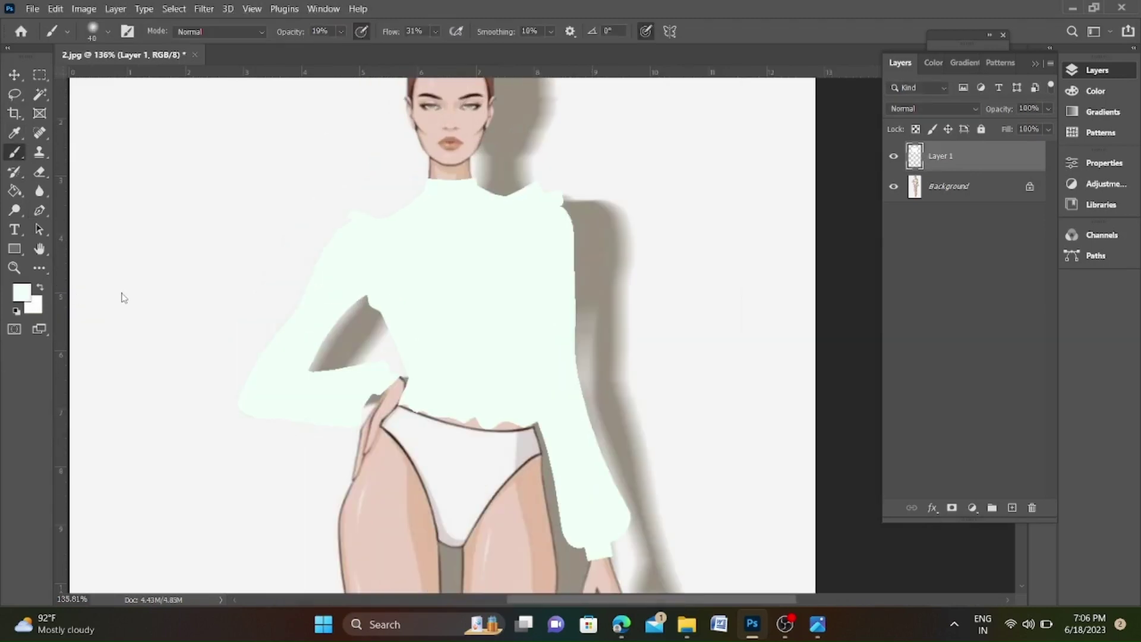
- Set the foreground colour to black, select the contents of Layer 1 and fill the top with black
click(22, 292)
click(500, 536)
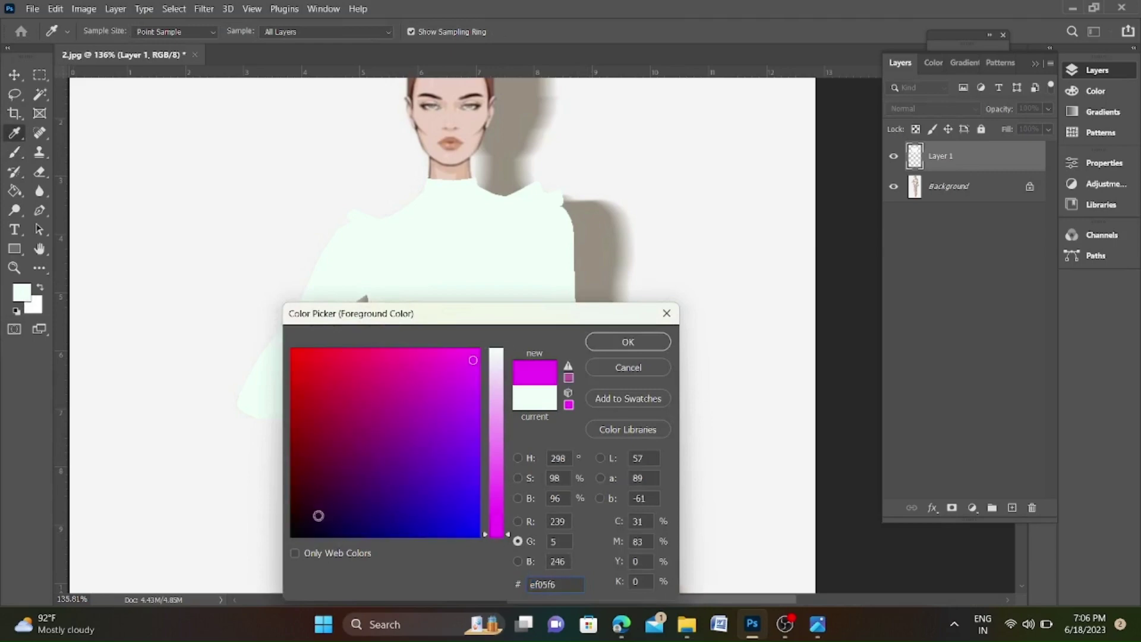
click(291, 536)
click(621, 349)
ctrl+click(917, 159)
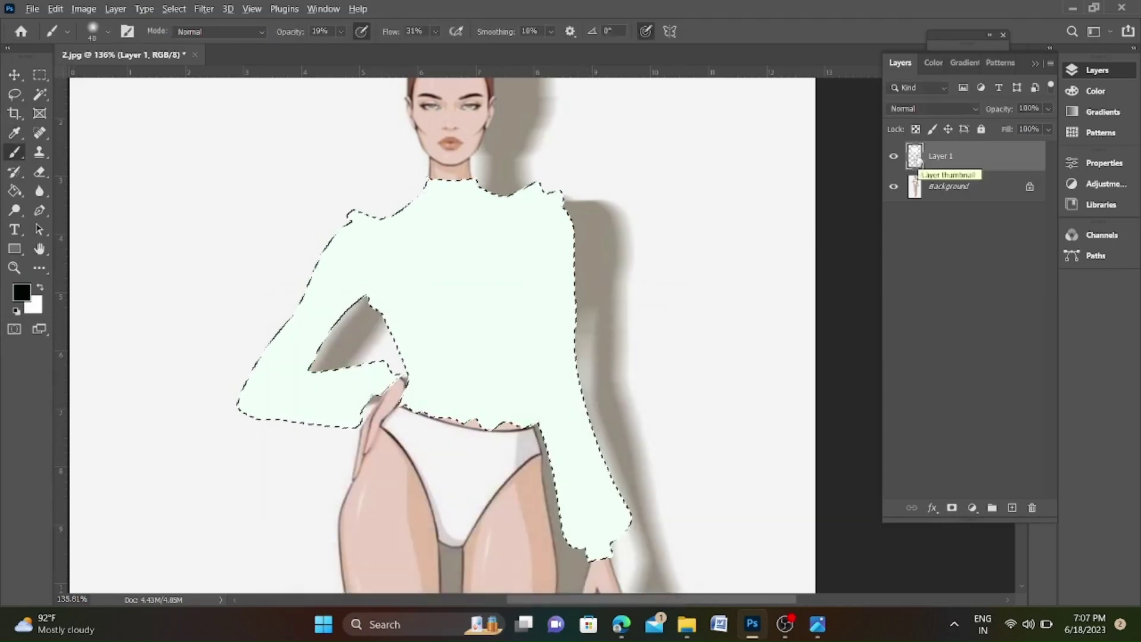
key(alt+BackSpace)
- Turn off Shape Dynamics and Transfer in the brush settings
scroll(357, 236, up, 5)
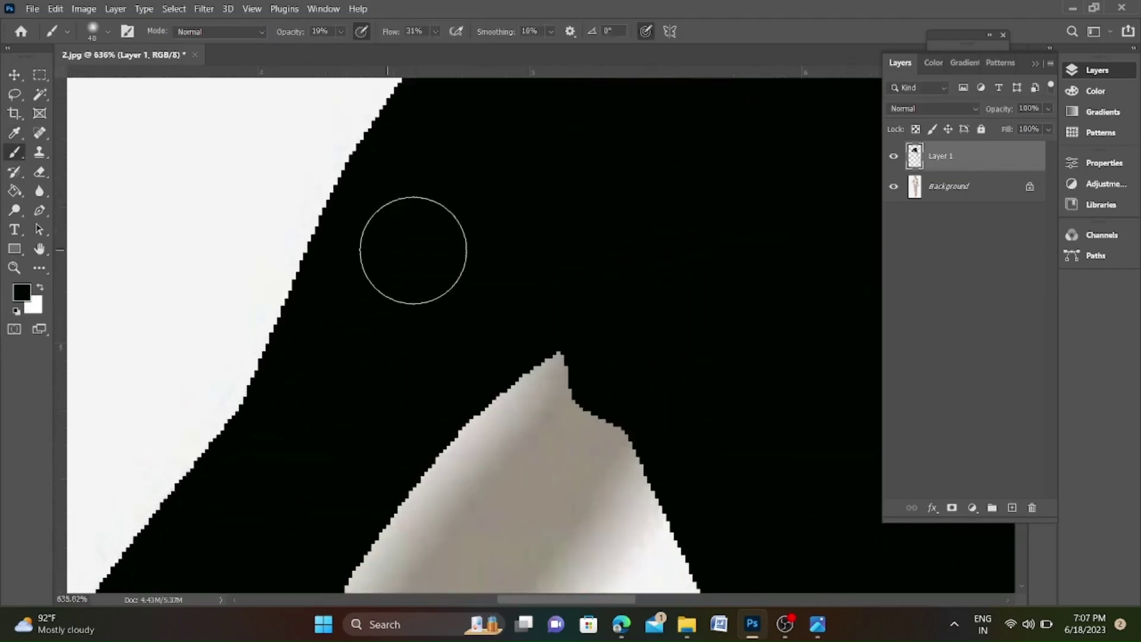
scroll(412, 254, down, 3)
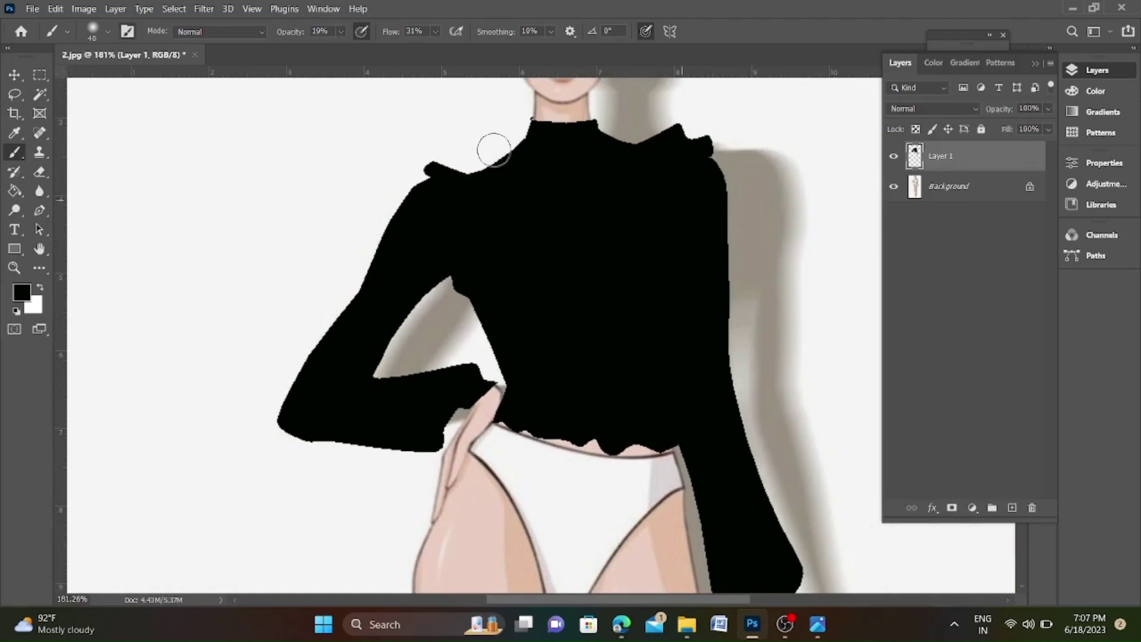
click(129, 31)
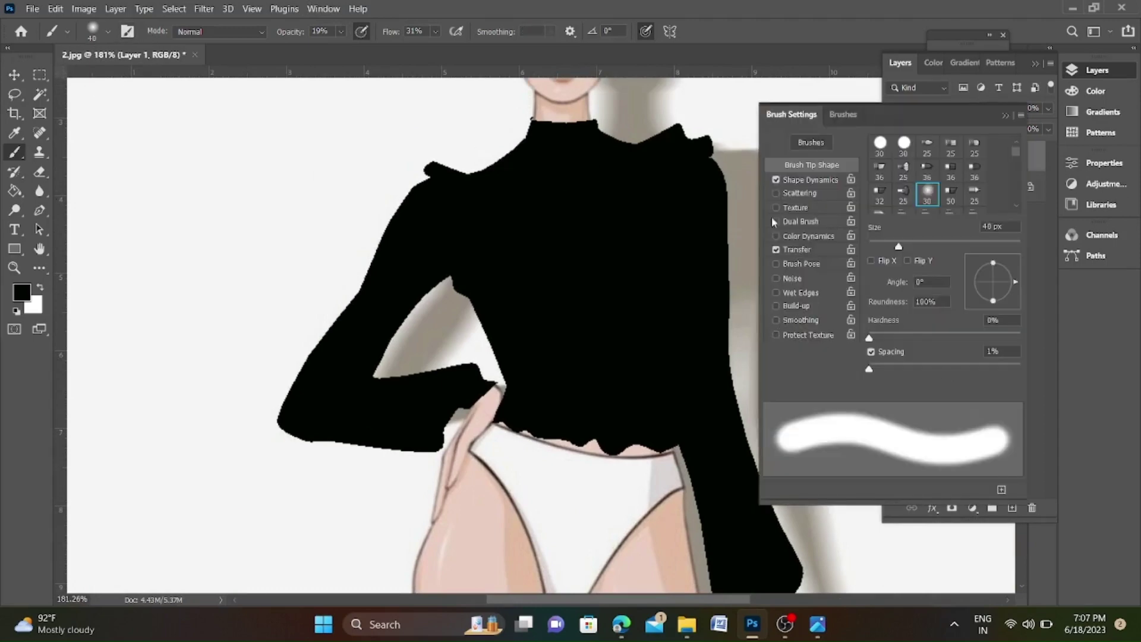
click(775, 180)
click(776, 251)
scroll(467, 388, down, 3)
click(1005, 115)
- Create a new layer directly above the Background and start a skirt pen path along the waist under the top's hem
key(ctrl+0)
click(948, 186)
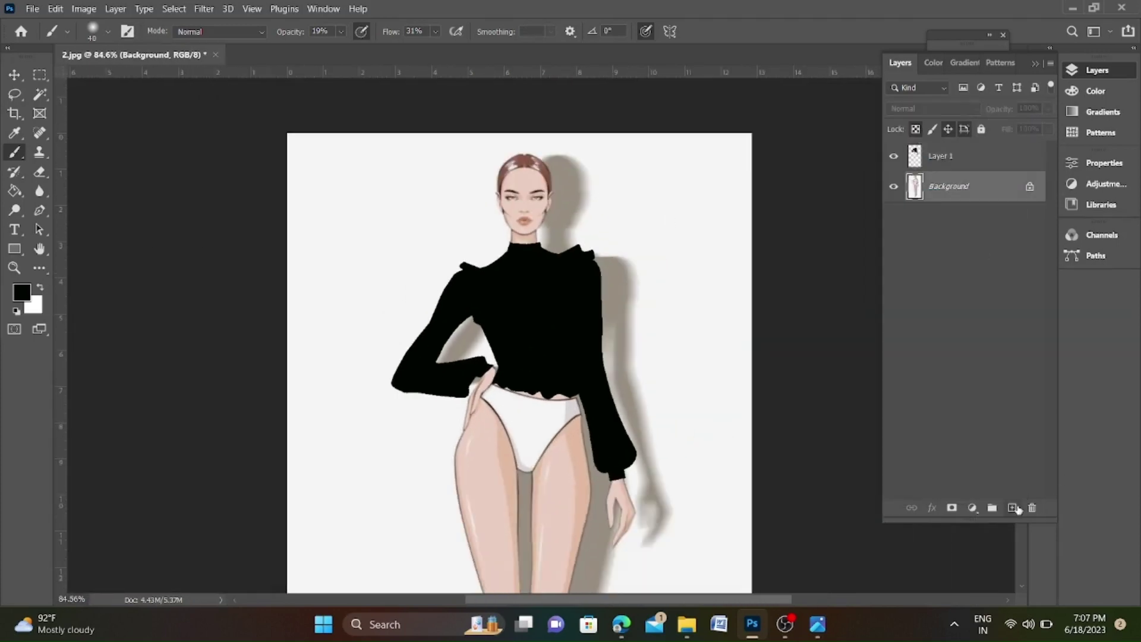
click(1011, 508)
click(39, 211)
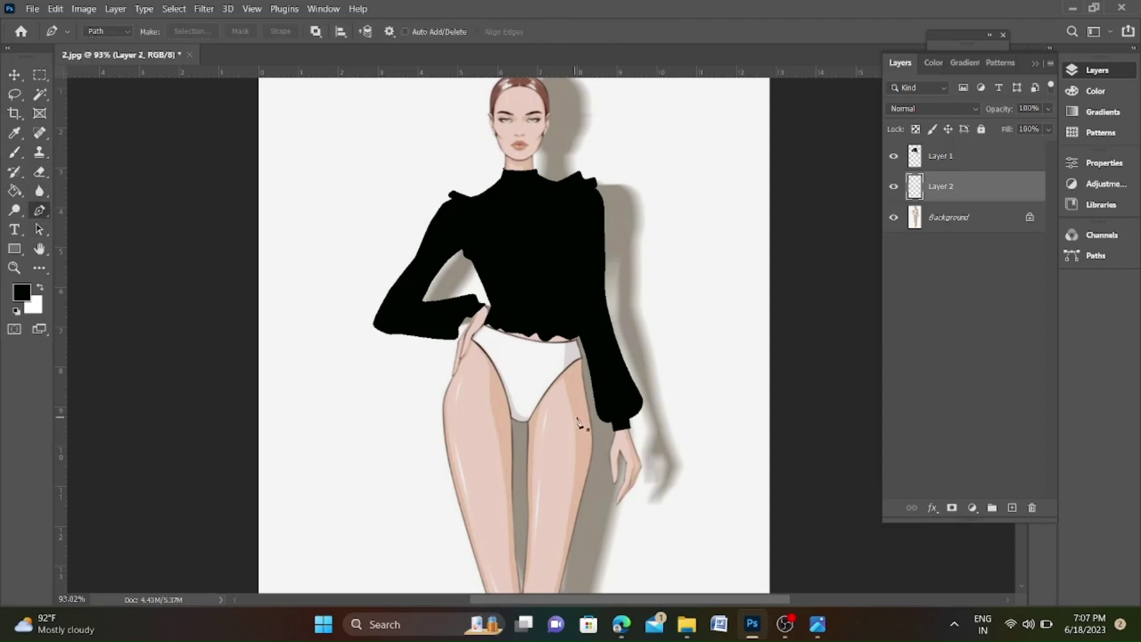
scroll(470, 326, up, 6)
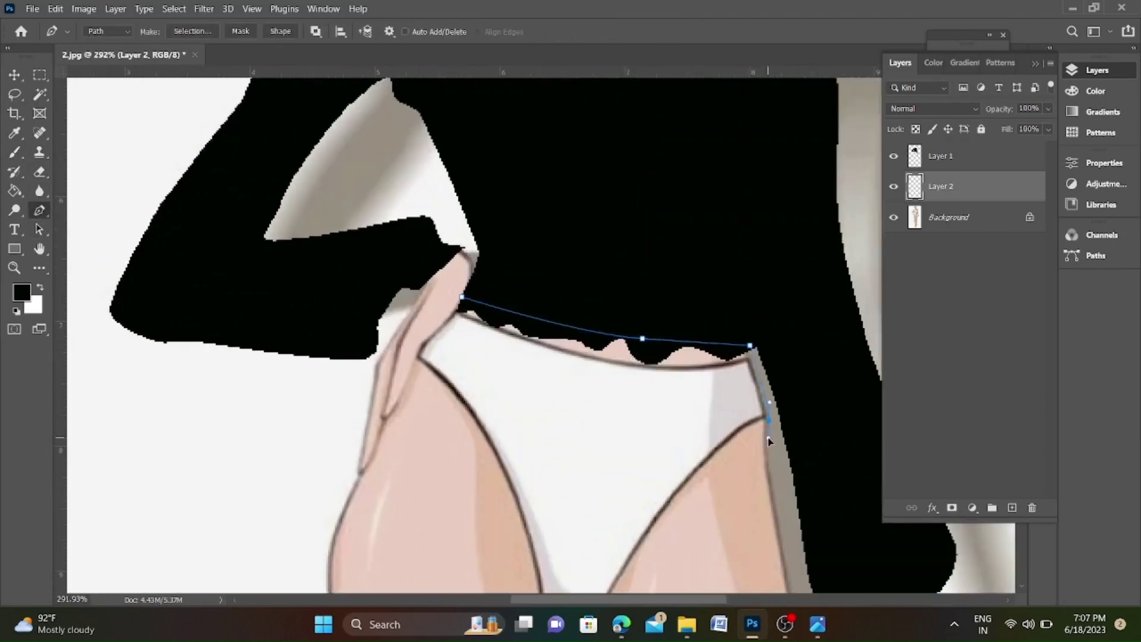
scroll(682, 297, up, 1)
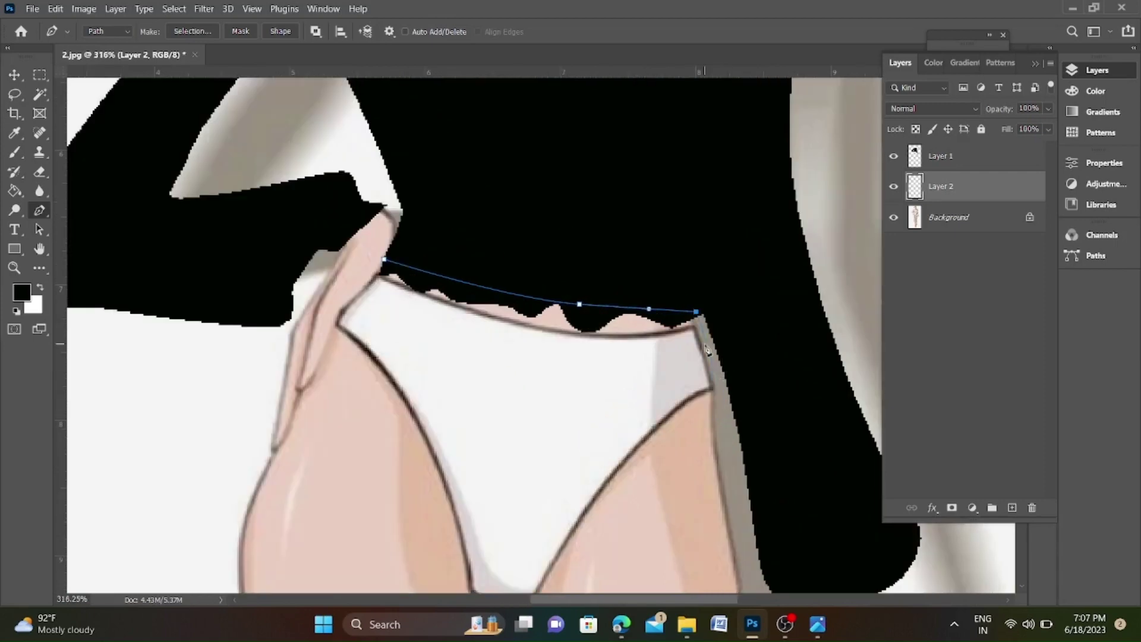
- Continue the skirt path down the hip and thigh beside the hanging arm and across both thighs as the hem
drag(731, 448, 734, 472)
scroll(607, 274, down, 4)
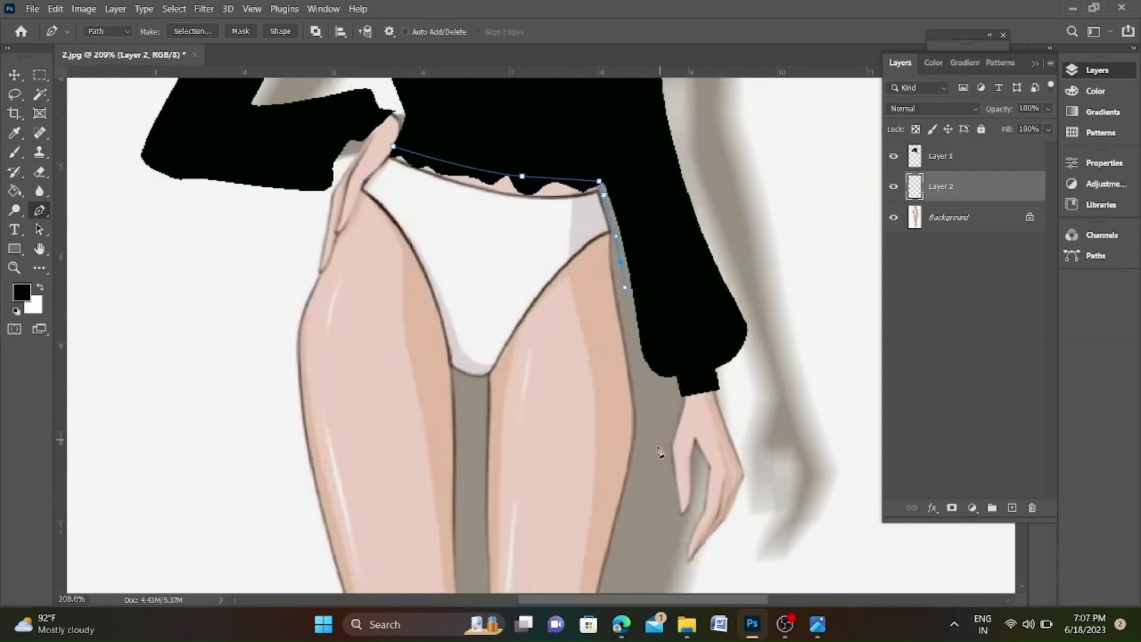
scroll(646, 484, down, 2)
scroll(602, 443, up, 2)
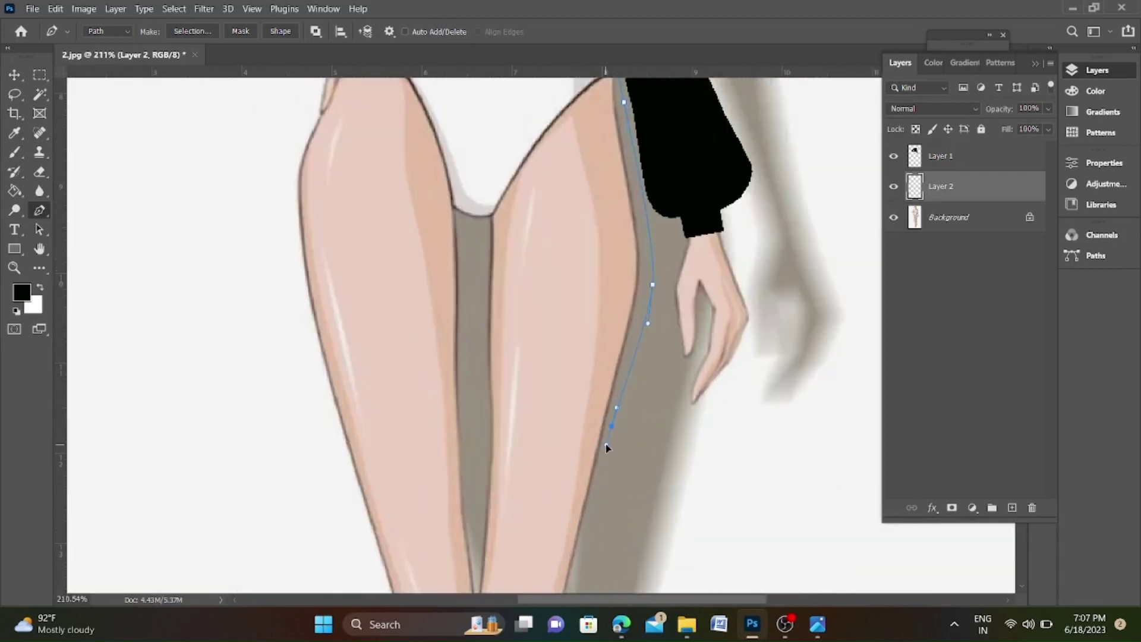
scroll(603, 452, down, 2)
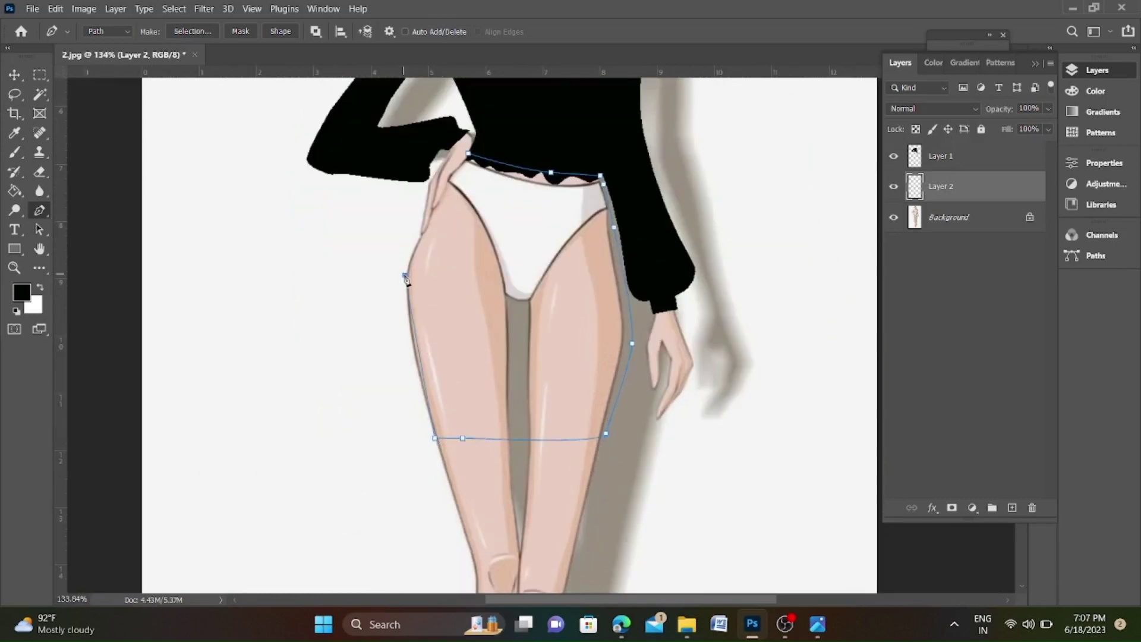
- Trace the skirt path up the opposite hip and along the resting hand, closing it at the waist
scroll(418, 231, up, 4)
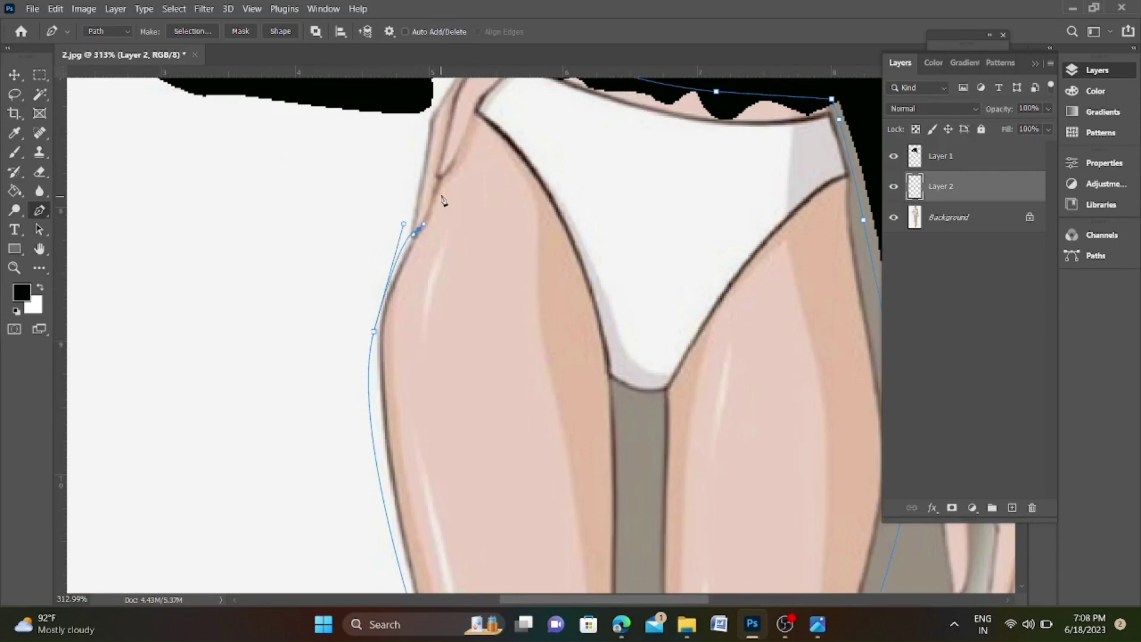
scroll(464, 129, down, 3)
scroll(469, 266, up, 3)
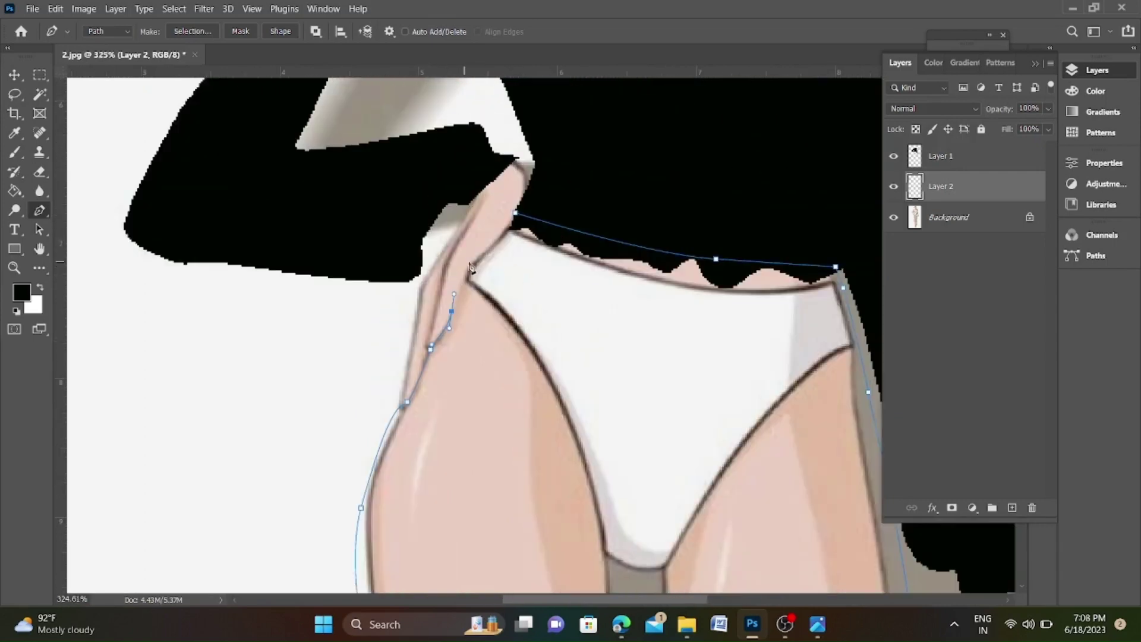
scroll(514, 221, down, 5)
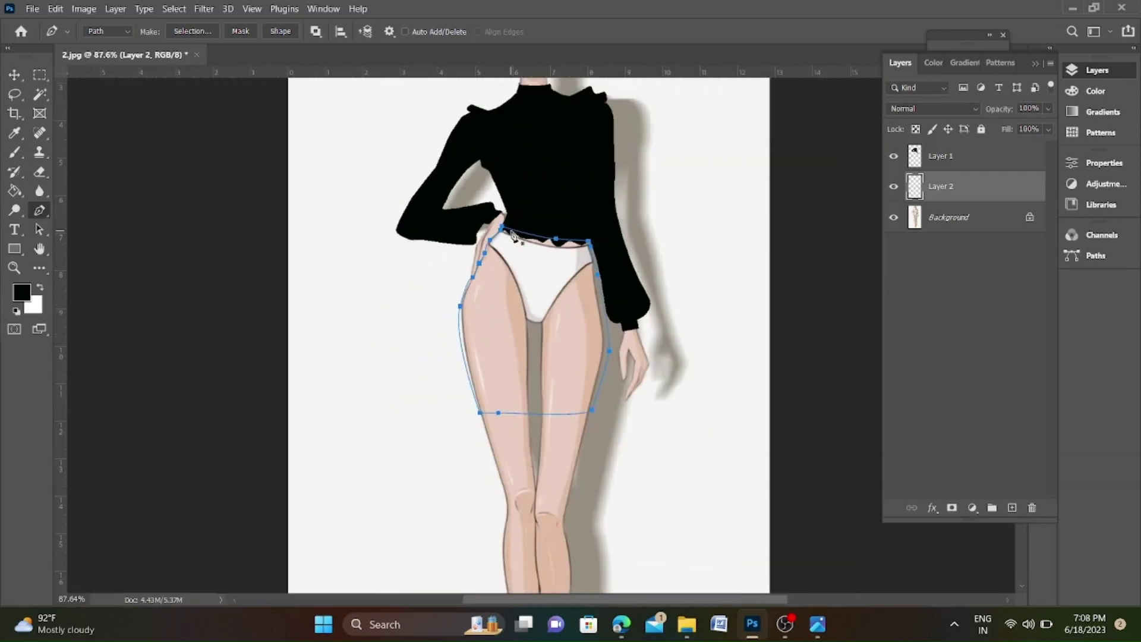
- Convert the skirt path to a selection, fill it with black on Layer 2 and deselect
key(ctrl+Return)
key(alt+BackSpace)
key(ctrl+d)
scroll(511, 234, down, 2)
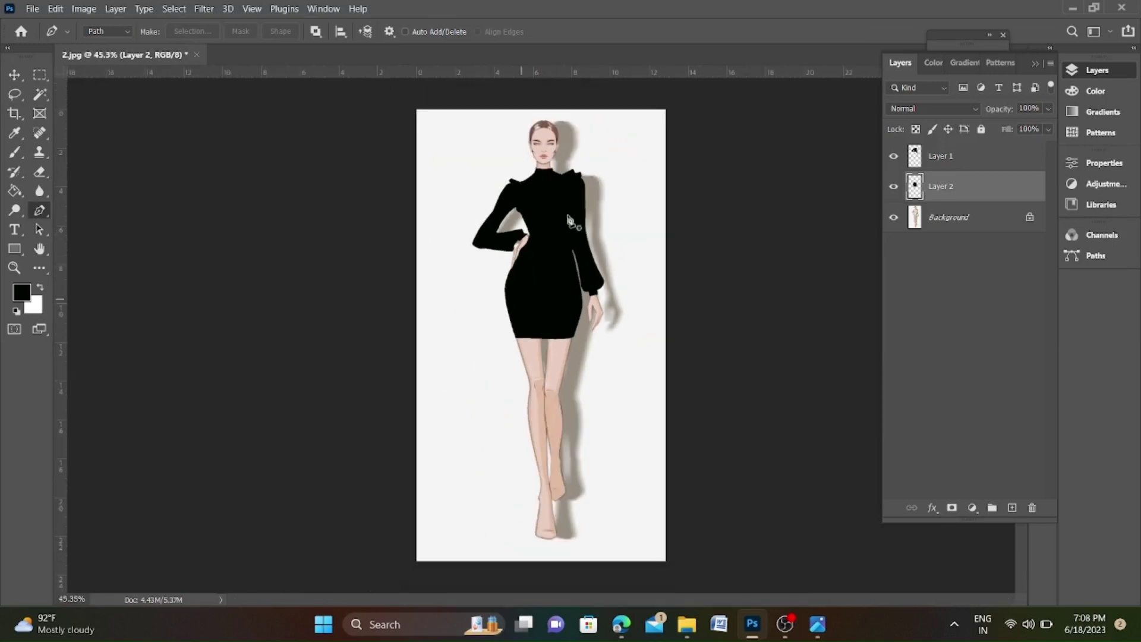
- Make Layer 1, which holds the black top, the active layer
scroll(593, 237, up, 3)
scroll(499, 419, up, 2)
scroll(470, 333, down, 3)
scroll(481, 225, up, 3)
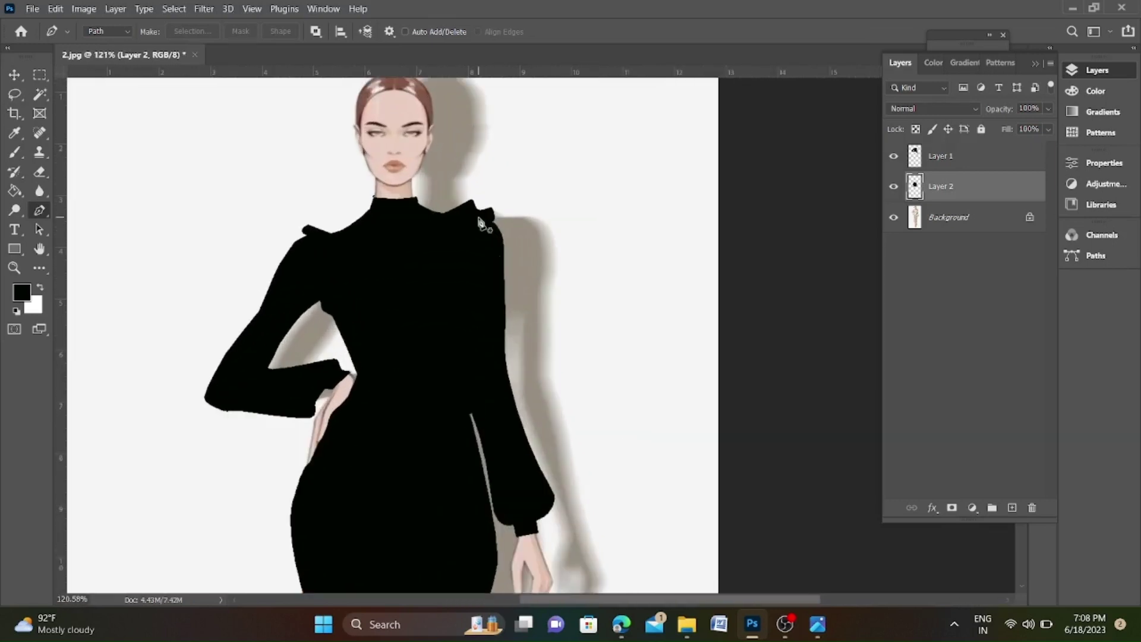
click(982, 167)
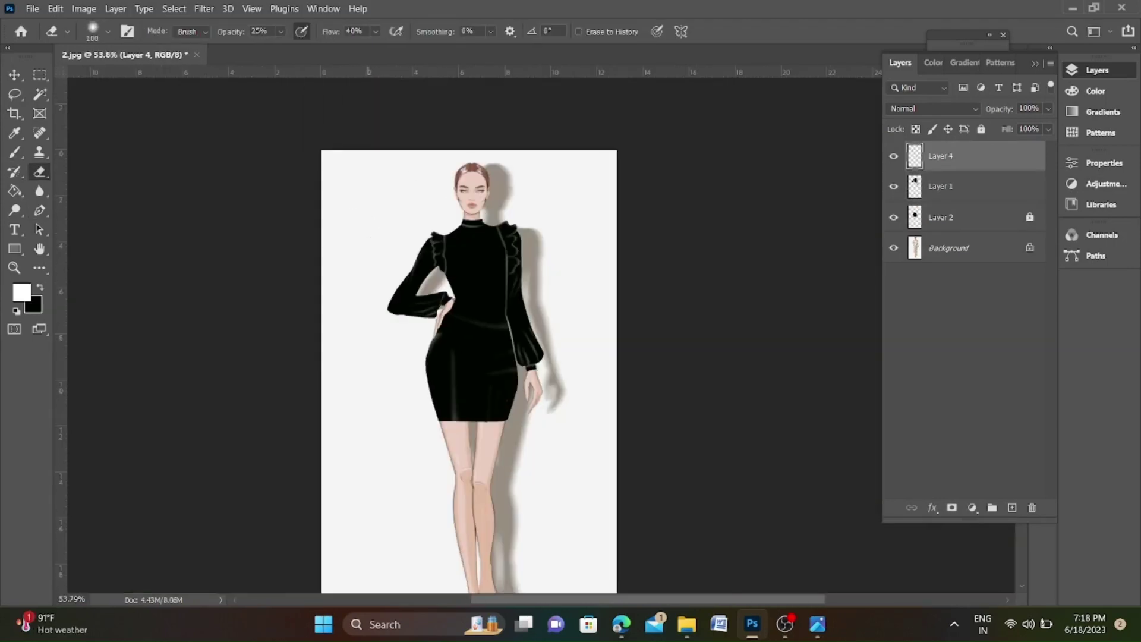
- Lock Layer 4 and Layer 1 completely and add a new layer on top of the stack
scroll(500, 370, up, 5)
click(981, 129)
click(987, 195)
click(981, 129)
click(977, 157)
scroll(516, 238, down, 5)
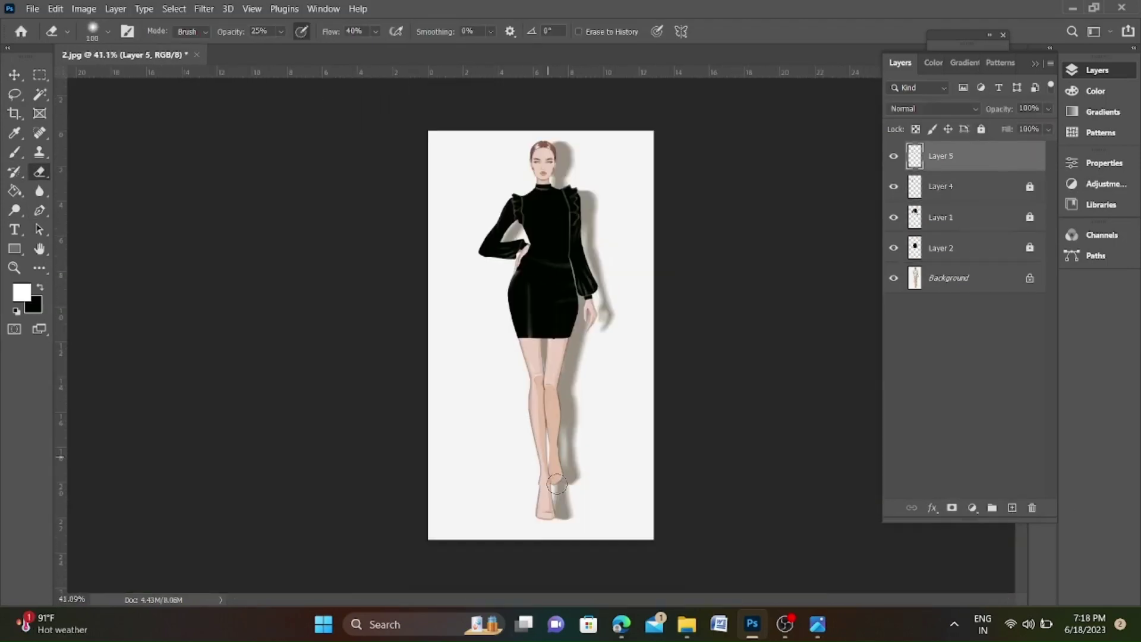
- Make black the foreground colour and set the brush to 100% opacity and 100% flow for painting the shoes
scroll(523, 505, up, 5)
key(x)
scroll(523, 297, up, 1)
mouse_move(444, 297)
mouse_down()
mouse_move(584, 277)
mouse_move(450, 287)
mouse_up()
drag(341, 32, 433, 39)
- Paint a black open-toe sandal on the front foot with a wide toe strap, sole outline and heel
mouse_move(450, 280)
mouse_down()
mouse_move(593, 301)
mouse_move(604, 369)
mouse_move(558, 397)
mouse_up()
mouse_move(597, 297)
mouse_down()
mouse_move(610, 357)
mouse_move(597, 271)
mouse_up()
scroll(547, 297, down, 4)
scroll(497, 144, up, 5)
mouse_move(503, 169)
mouse_down()
mouse_move(475, 352)
mouse_move(495, 257)
mouse_up()
key(ctrl+z)
drag(476, 397, 470, 275)
scroll(471, 273, down, 8)
scroll(501, 250, up, 4)
- Adjust the brush size and paint the black heel and wide toe strap of the rear foot's sandal
key(bracketleft)
key(bracketleft)
key(bracketleft)
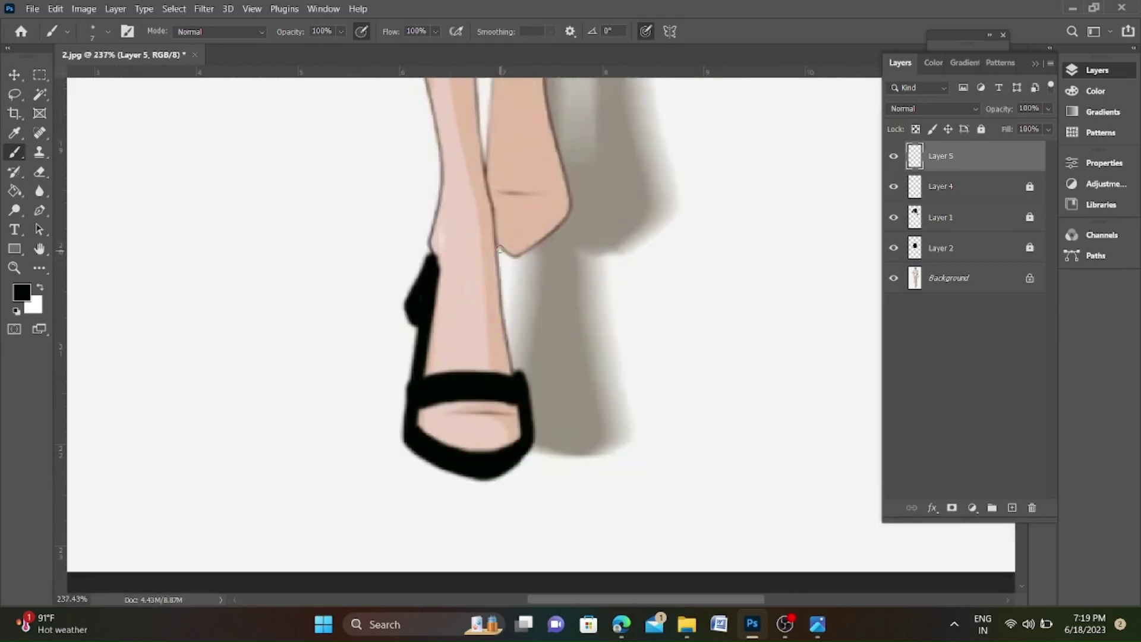
scroll(503, 190, up, 1)
scroll(535, 267, up, 3)
key(bracketright)
key(bracketright)
drag(499, 365, 588, 356)
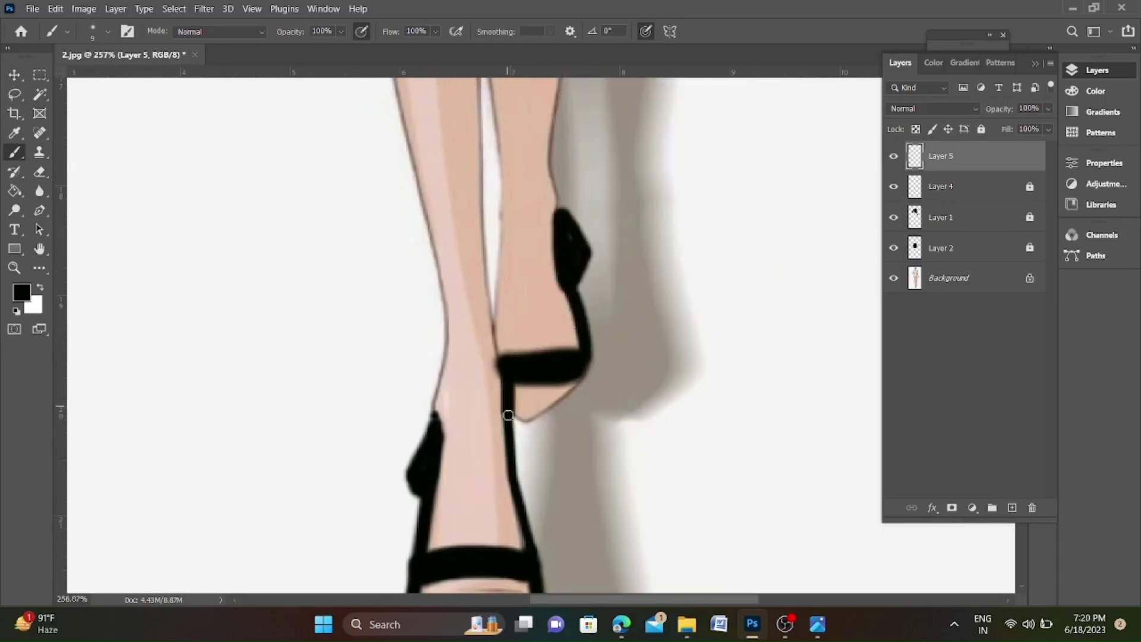
- Paint the black sole outline around the toes of the rear foot
drag(509, 416, 587, 376)
scroll(537, 369, down, 1)
scroll(535, 356, up, 2)
- Paint the rear sandal's inner side strap and add double black ankle straps to both sandals
drag(525, 321, 518, 430)
scroll(519, 428, down, 4)
scroll(519, 380, up, 4)
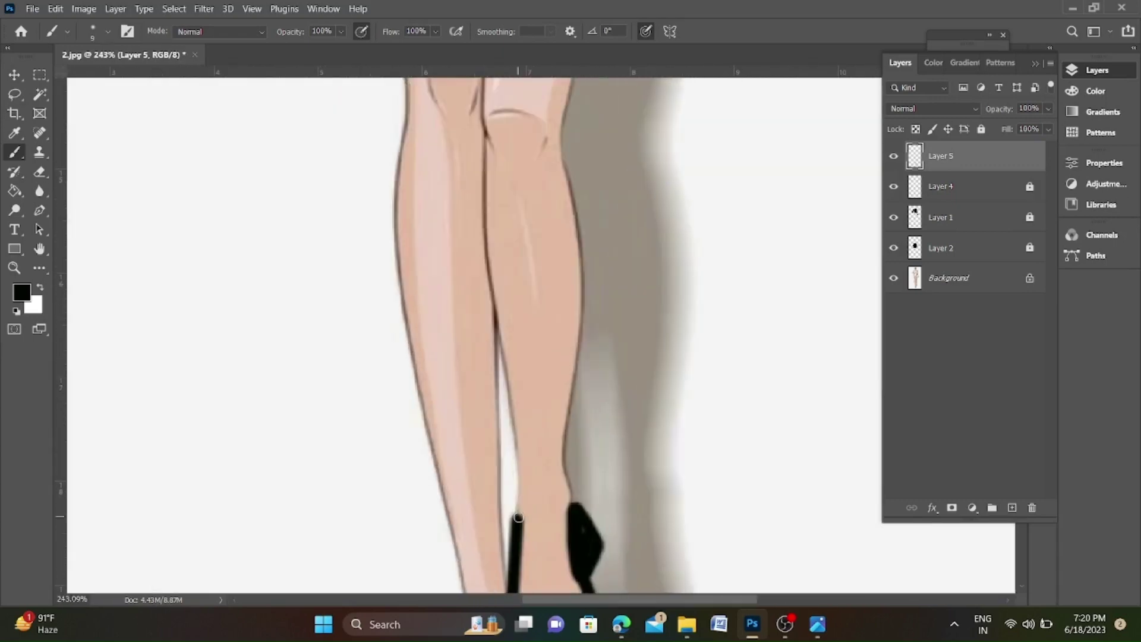
scroll(518, 517, down, 5)
scroll(534, 440, up, 5)
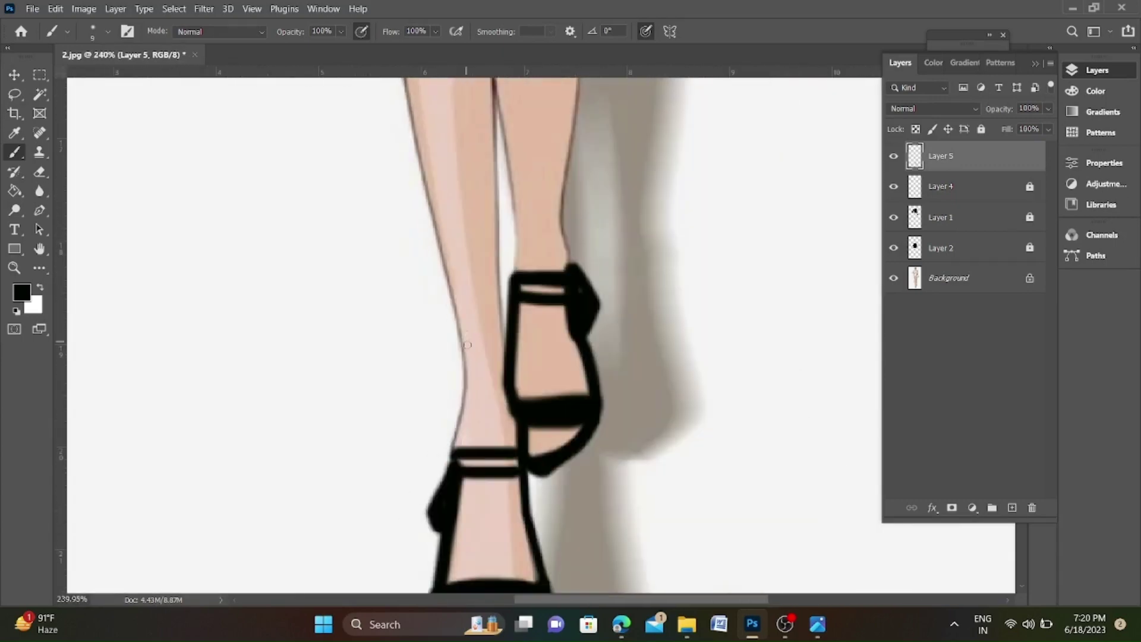
- Create a new layer and paint a black drop earring on each ear
key(ctrl+shift+alt+n)
scroll(467, 344, down, 5)
scroll(445, 200, up, 6)
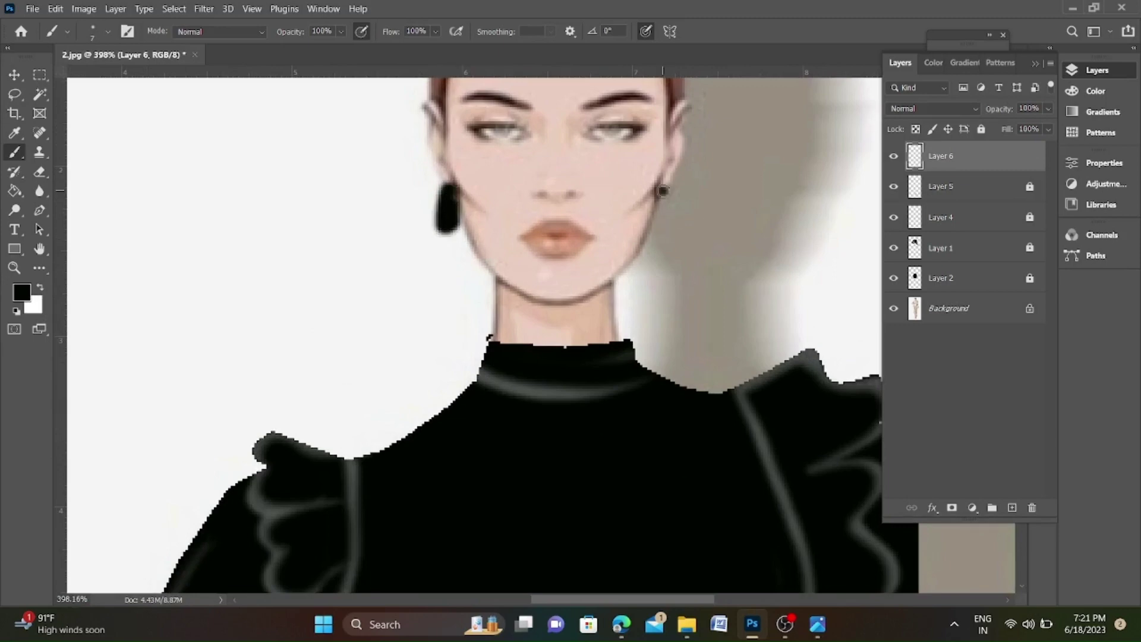
scroll(414, 218, down, 6)
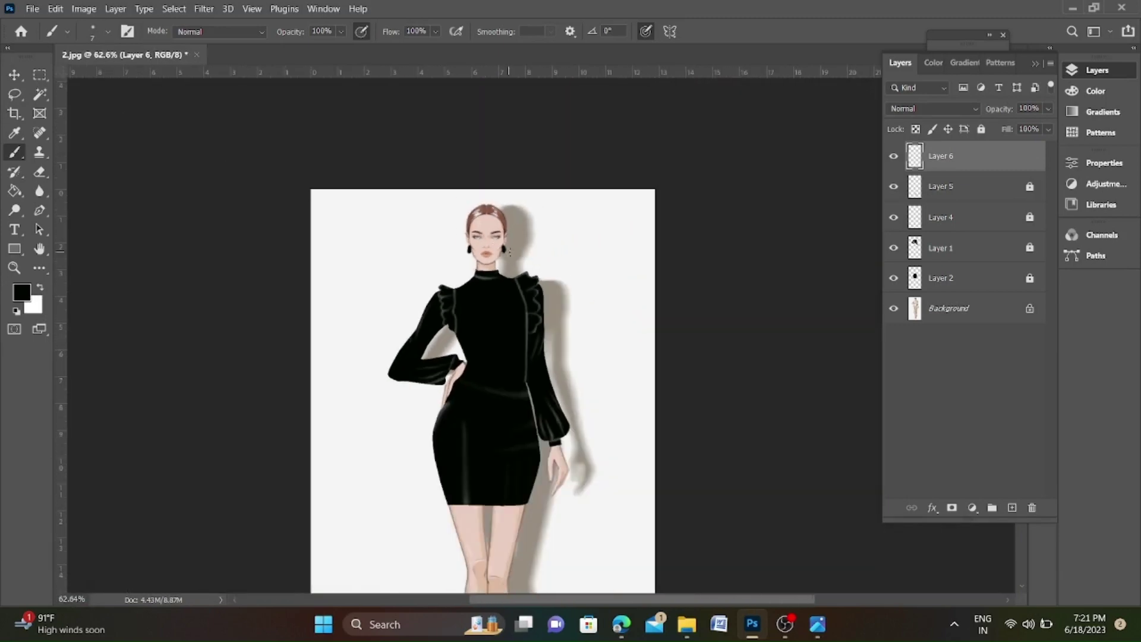
- Examine the figure's black outfit, sandals and earrings at several magnifications
scroll(609, 187, down, 1)
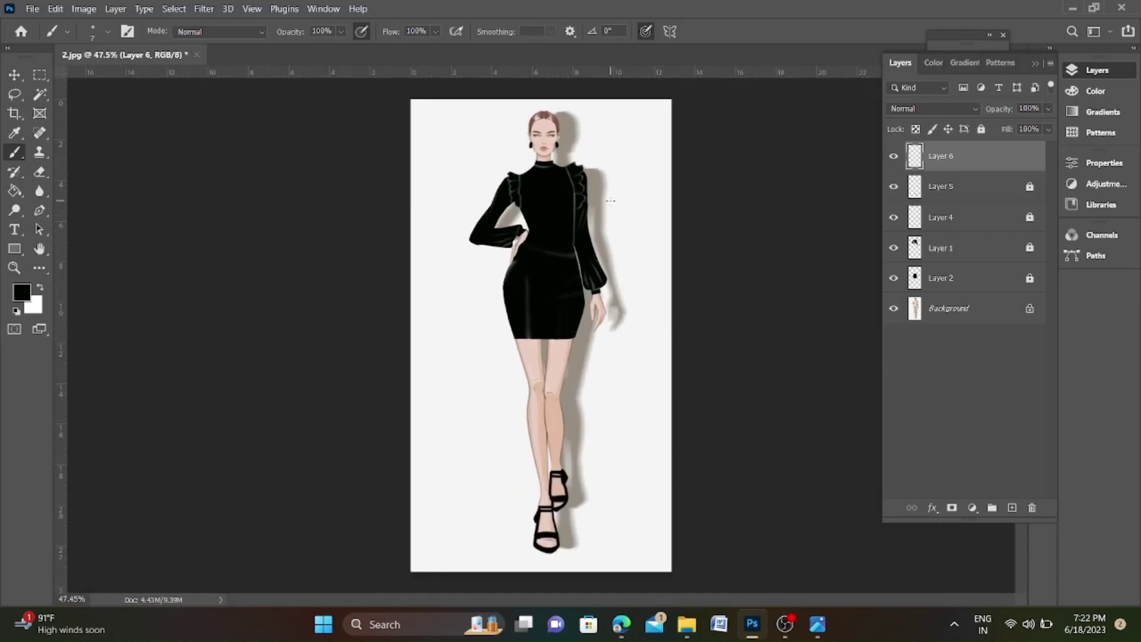
scroll(618, 321, up, 2)
scroll(602, 306, down, 2)
scroll(582, 237, up, 3)
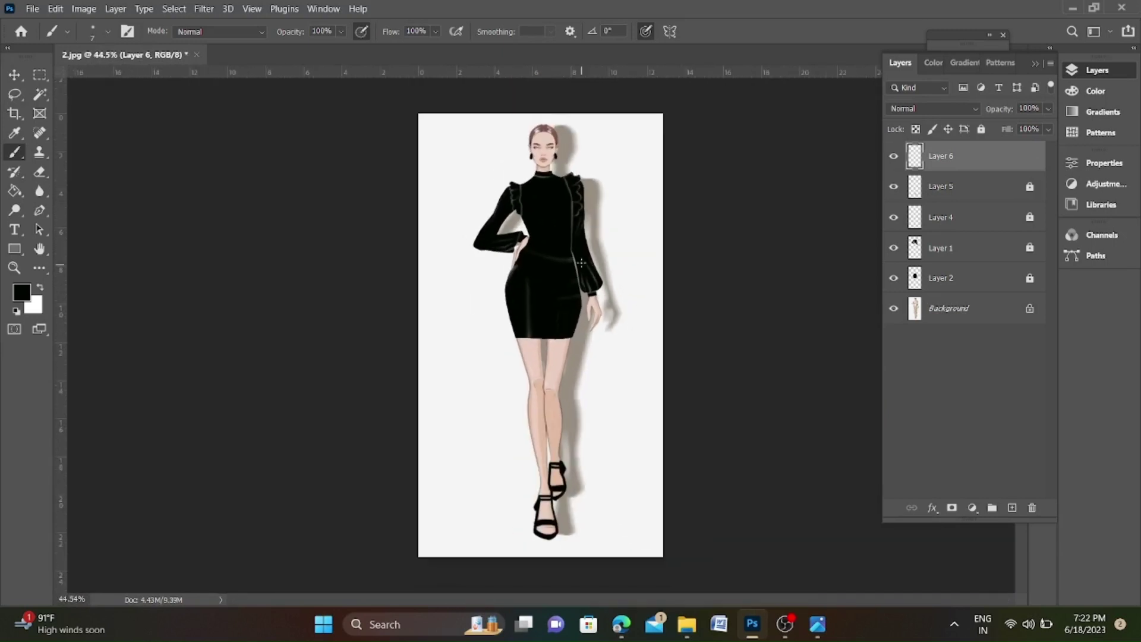
scroll(534, 145, down, 4)
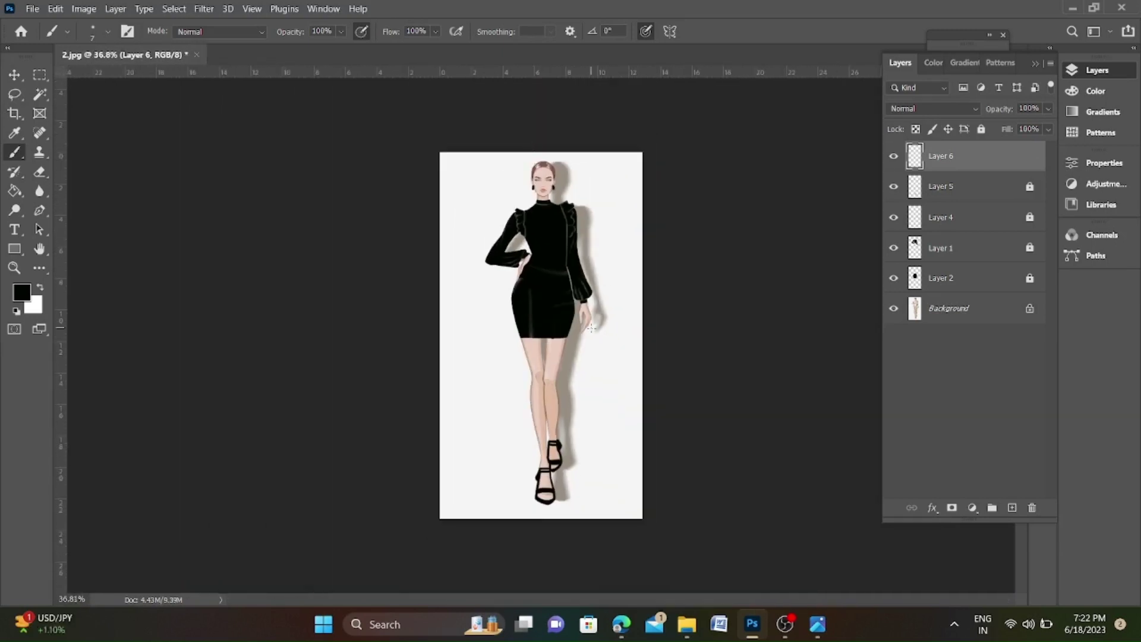
scroll(592, 328, up, 2)
scroll(565, 267, down, 3)
scroll(524, 206, up, 1)
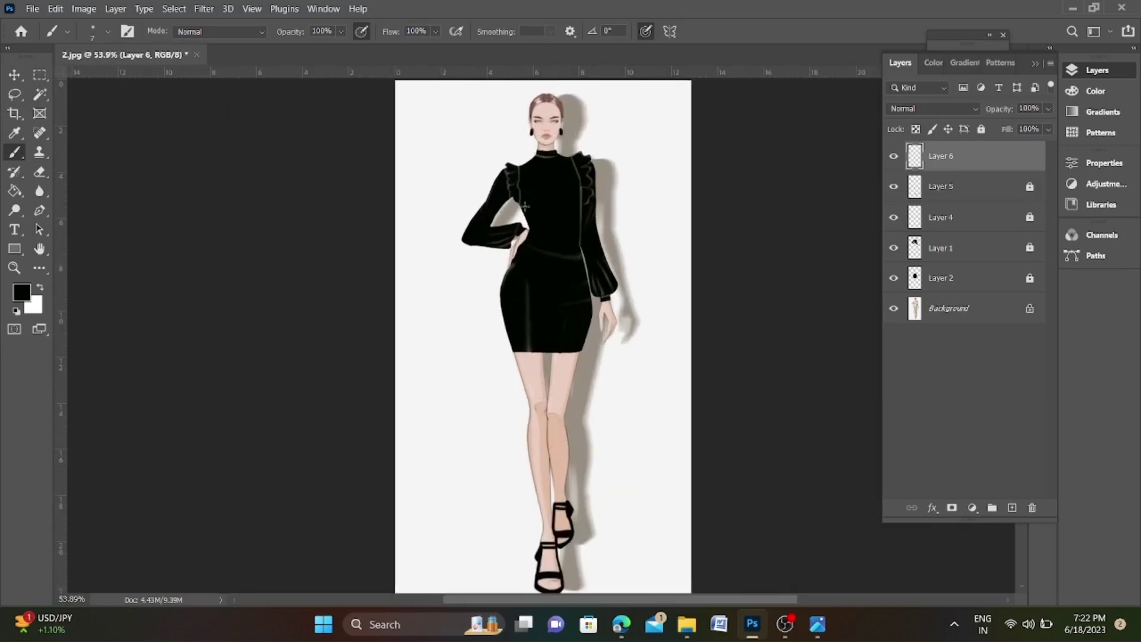
scroll(525, 206, up, 2)
scroll(571, 220, down, 3)
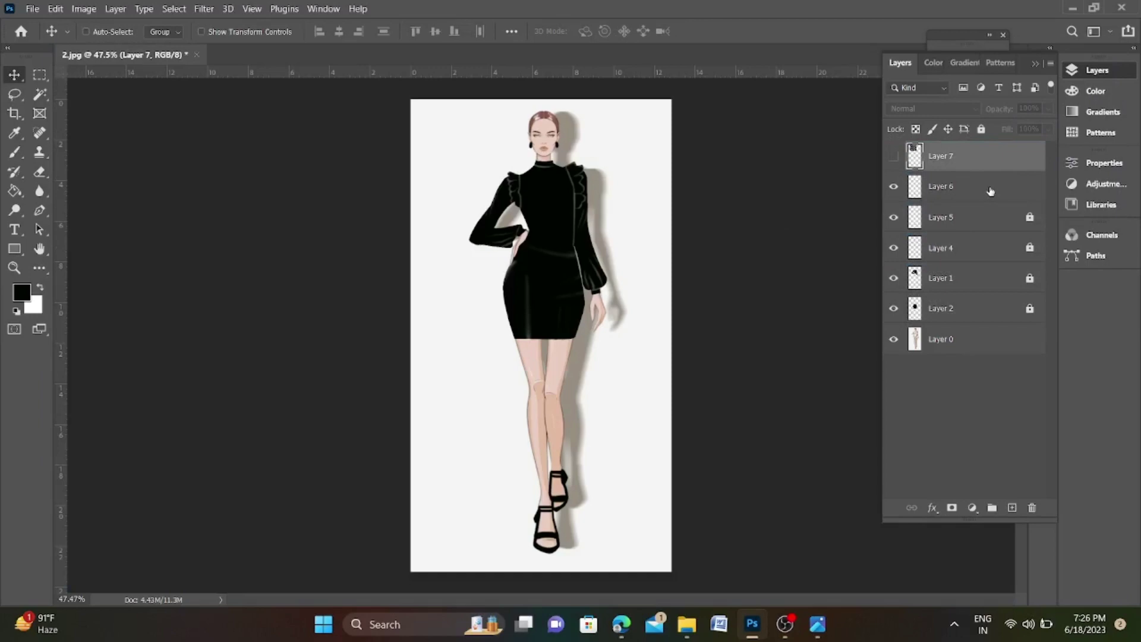
- Delete Layer 6 and show the floral pattern on Layer 7
click(972, 185)
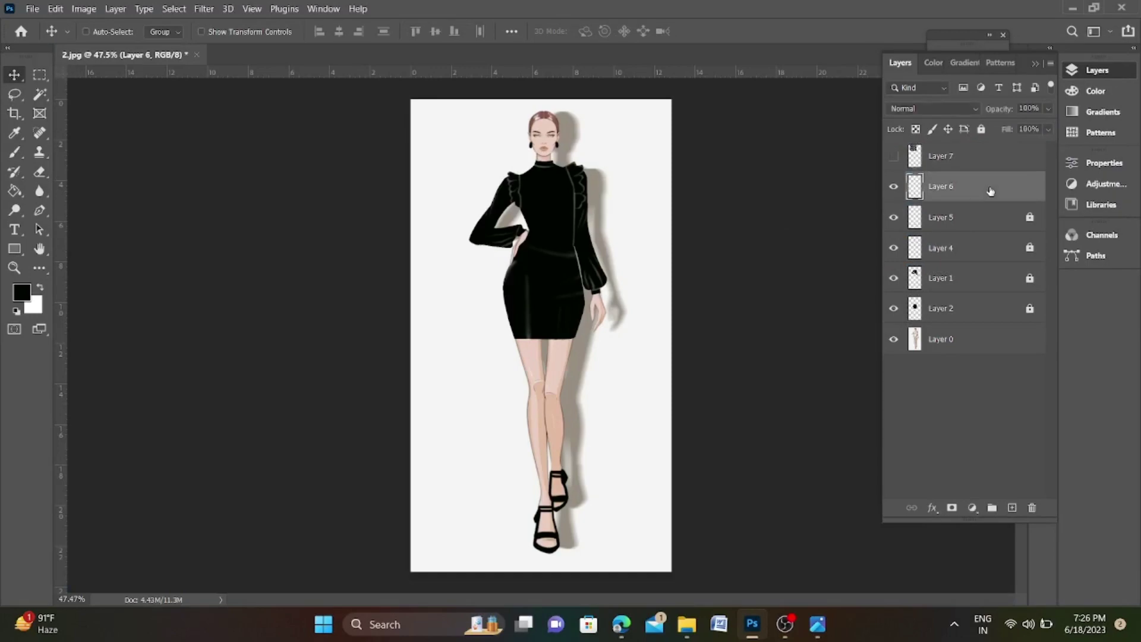
click(893, 156)
scroll(494, 264, up, 4)
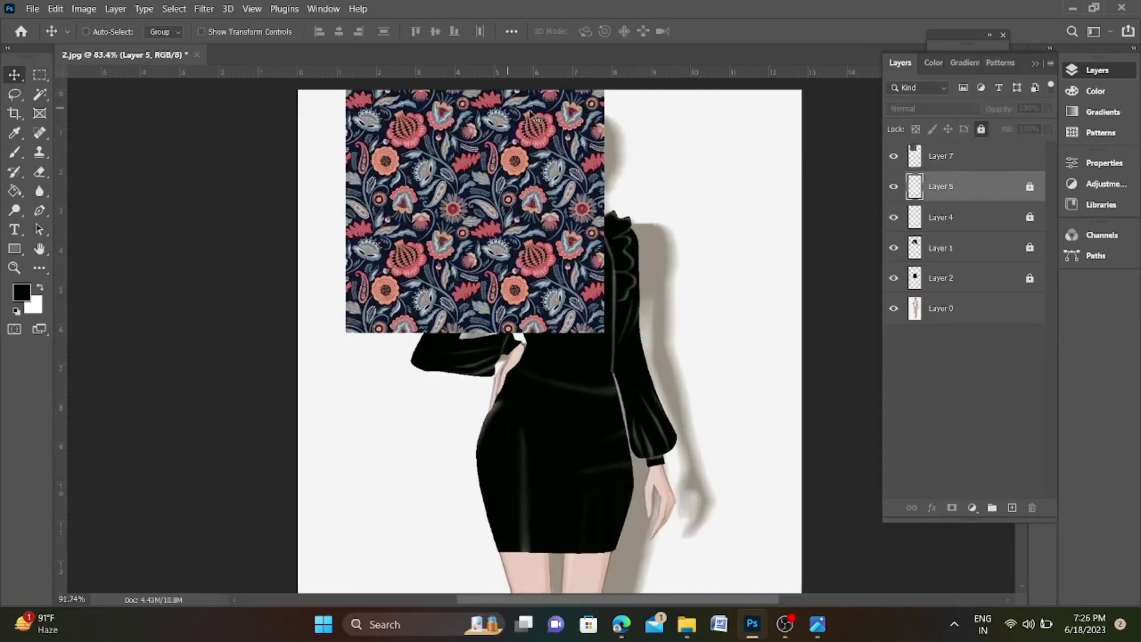
click(437, 354)
click(583, 242)
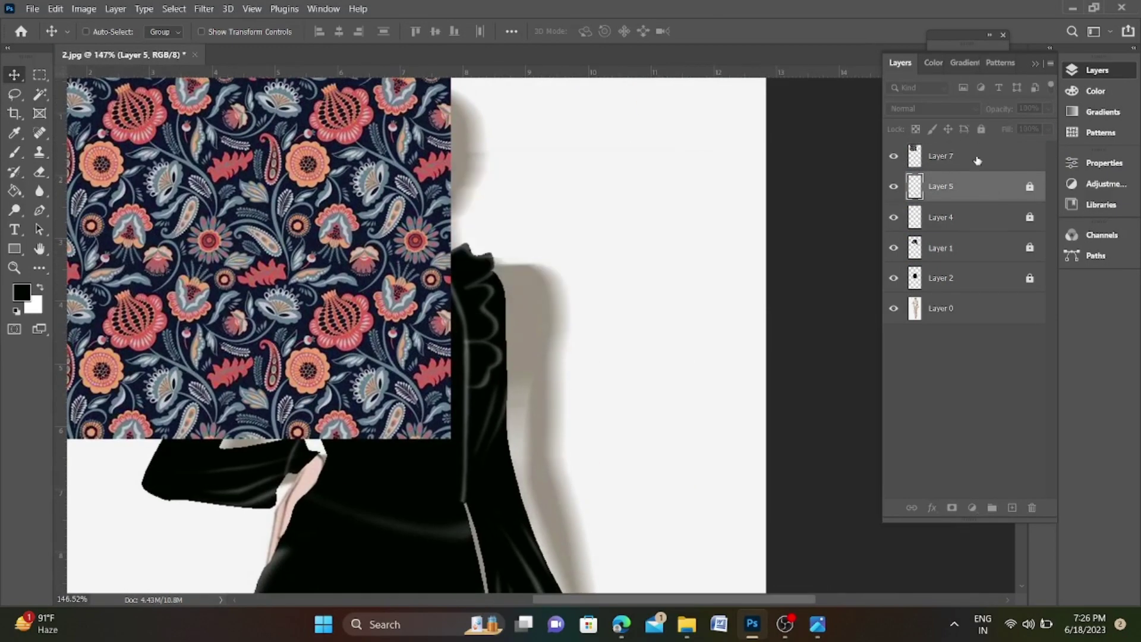
- Move the floral pattern swatch on Layer 7 down over the figure's torso
click(962, 155)
drag(263, 82, 347, 327)
scroll(437, 223, down, 3)
scroll(420, 351, up, 2)
- Widen the floral pattern with a duplicate of the swatch placed flush beside it, and merge the two layers
key(ctrl+j)
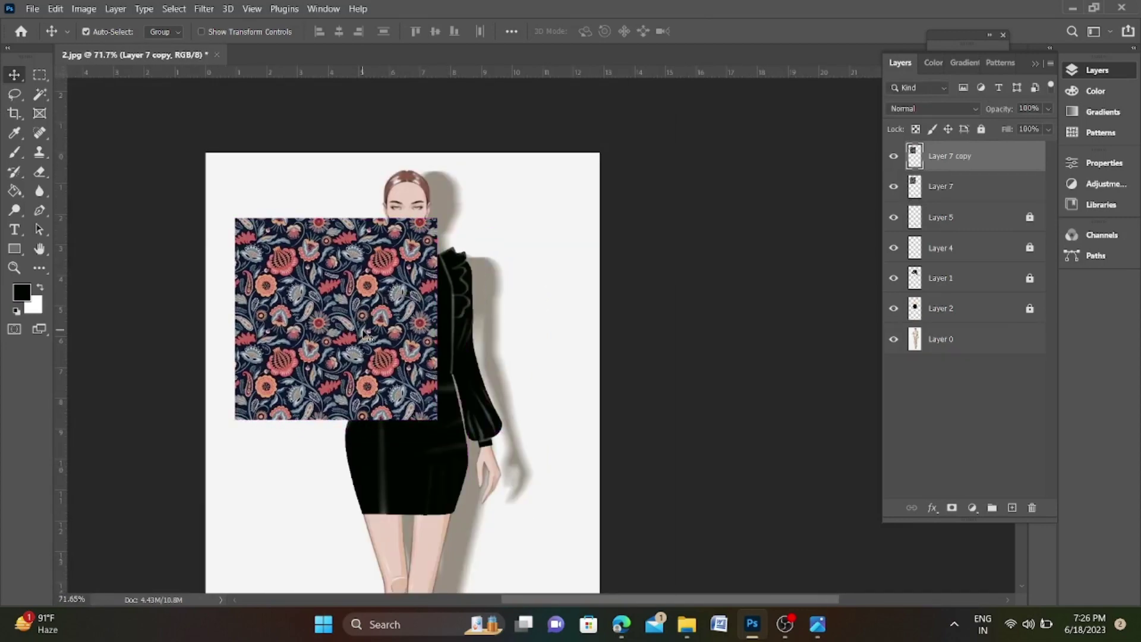
key(ctrl+t)
drag(238, 326, 439, 326)
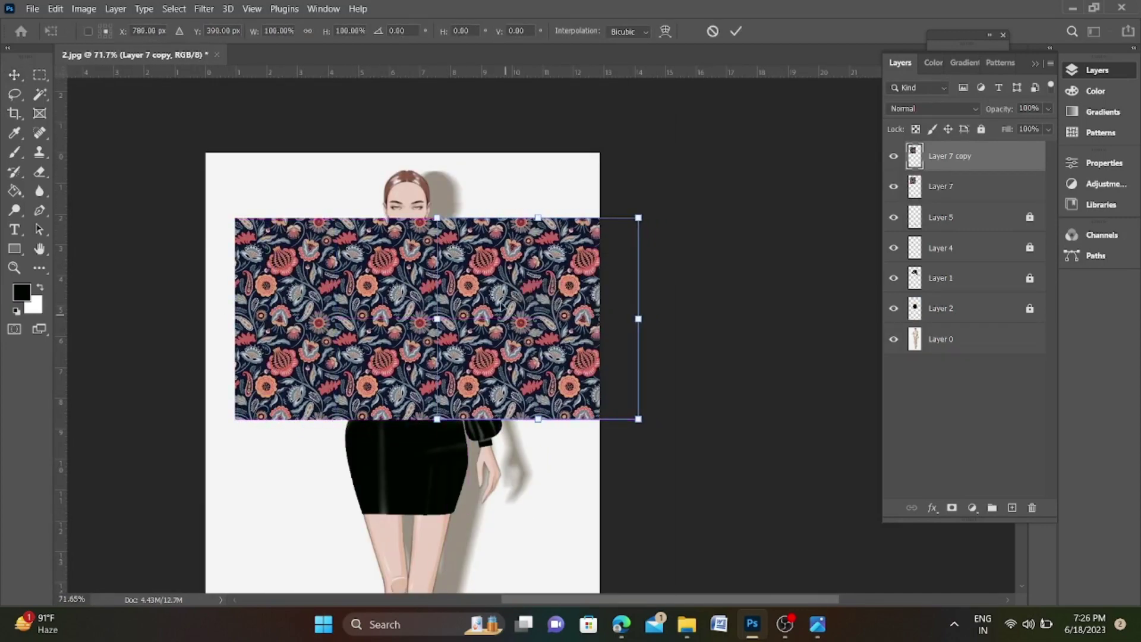
scroll(399, 327, up, 8)
key(Return)
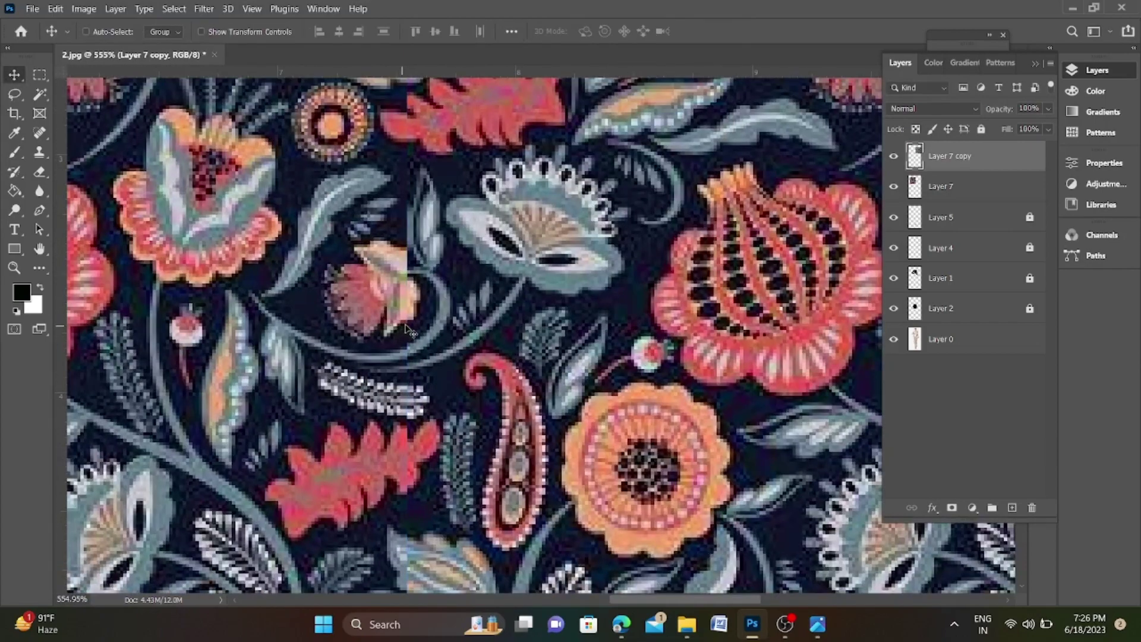
scroll(406, 329, down, 8)
ctrl+click(952, 187)
key(ctrl+e)
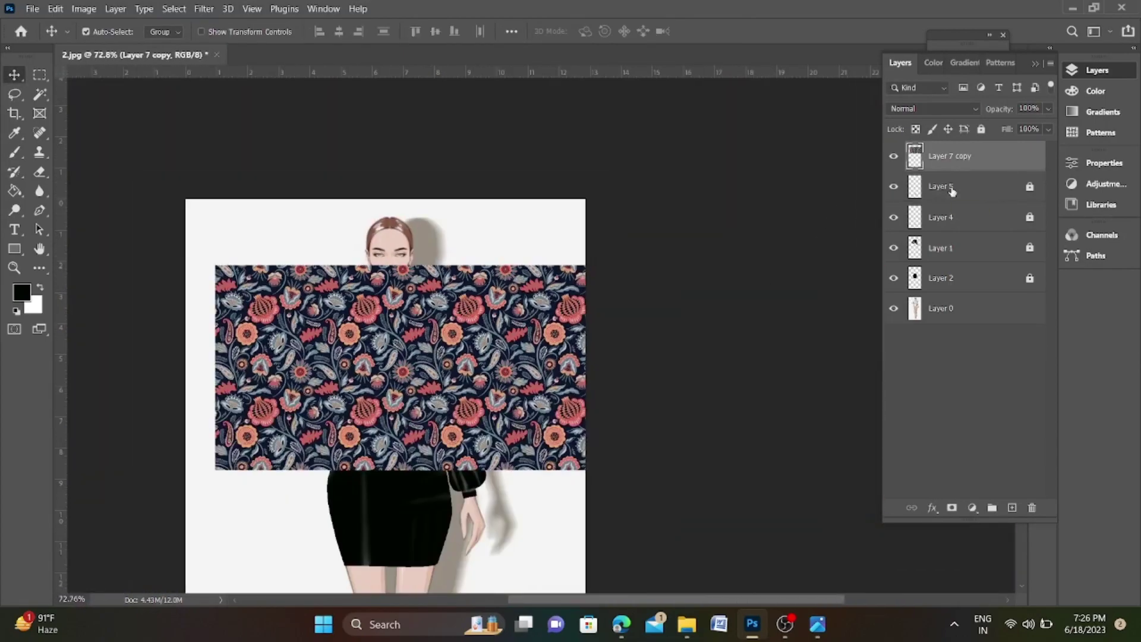
- Extend the floral pattern downward with a duplicate placed flush below it, and merge the two layers
key(ctrl+t)
scroll(511, 287, down, 2)
drag(555, 196, 557, 297)
key(Return)
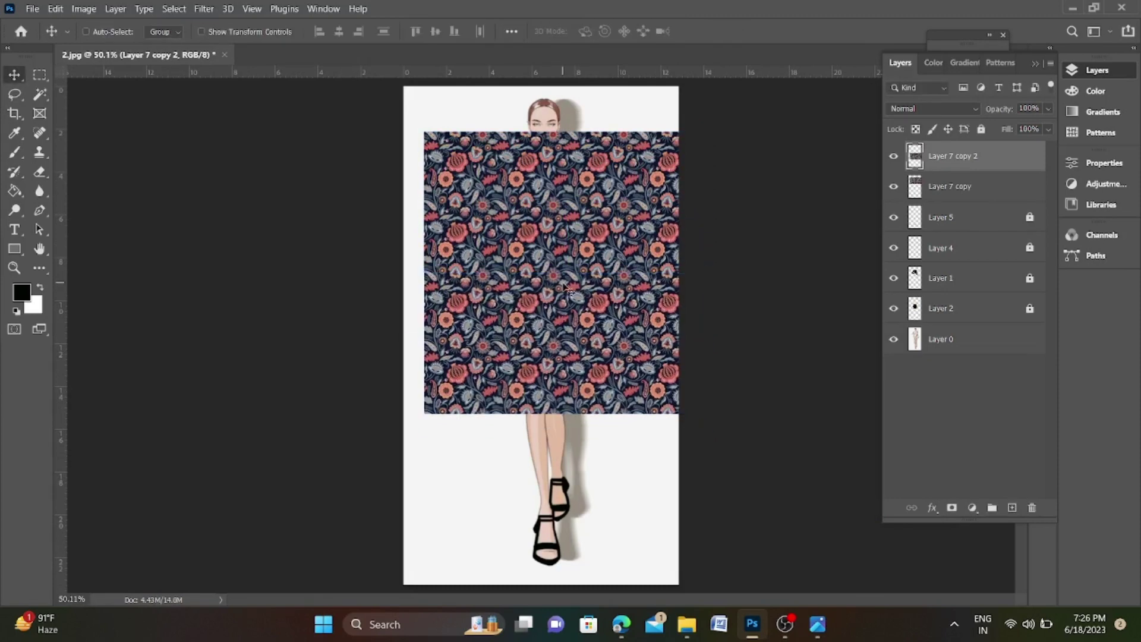
ctrl+click(990, 187)
key(ctrl+e)
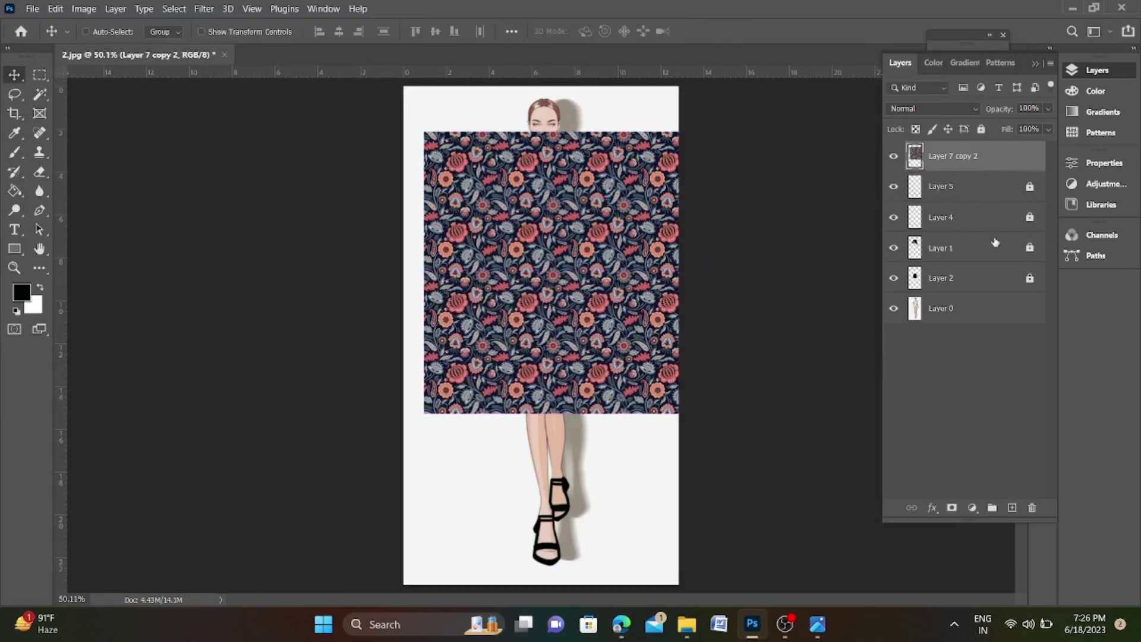
- Place the merged pattern layer directly above Layer 1 and scale the pattern to 55.44% over the black top
drag(956, 161, 945, 234)
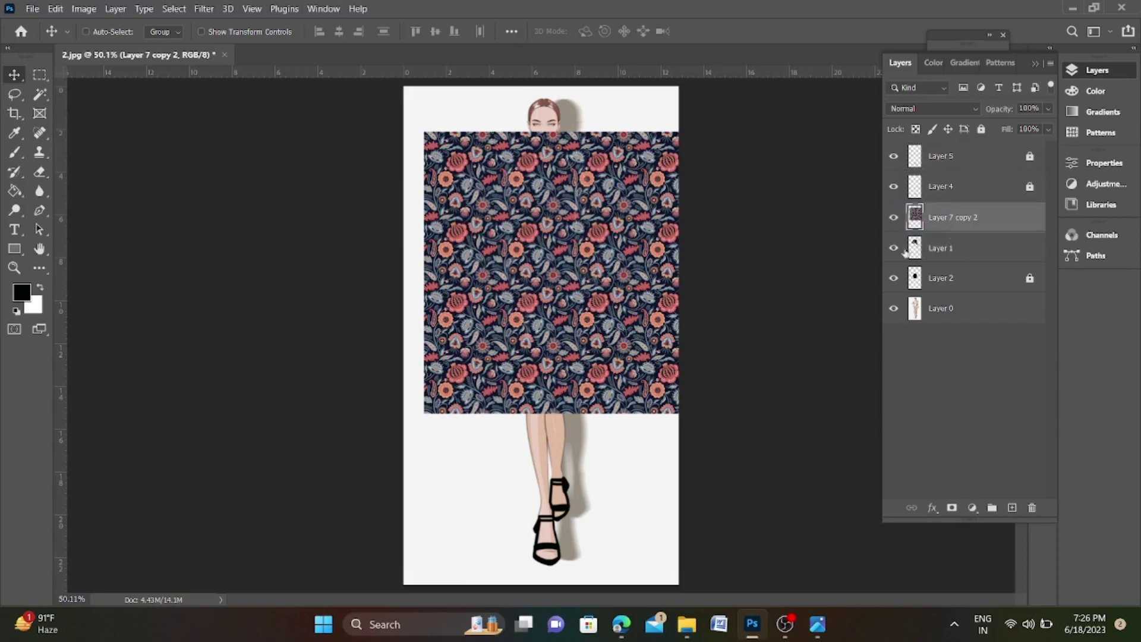
key(ctrl+d)
key(ctrl+t)
drag(703, 416, 632, 292)
key(ctrl+z)
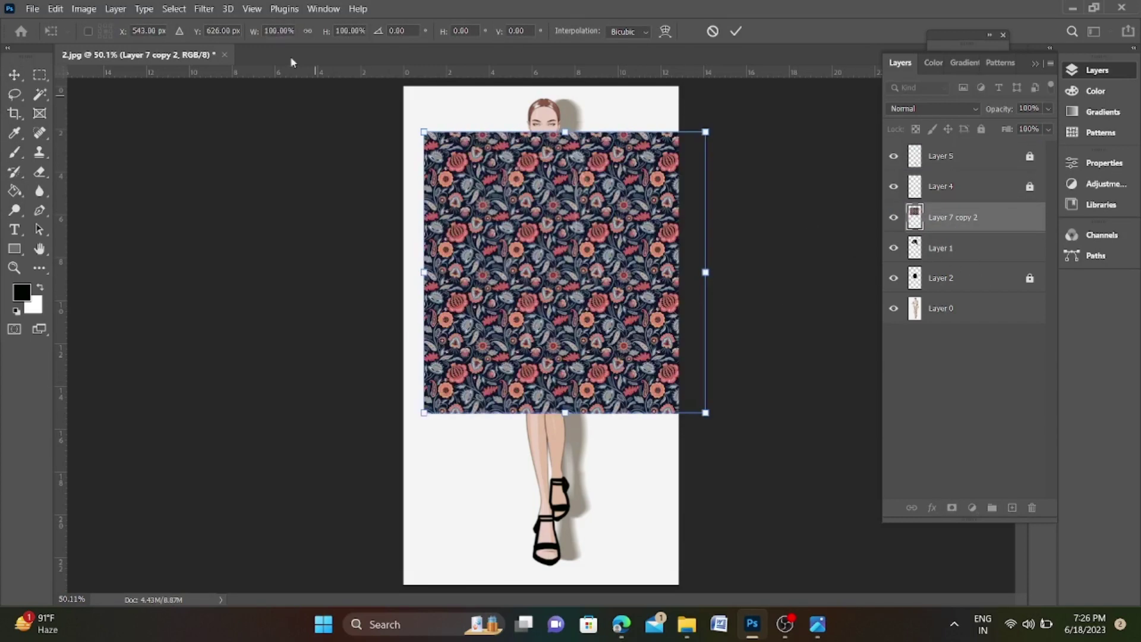
drag(706, 414, 581, 289)
drag(540, 233, 582, 243)
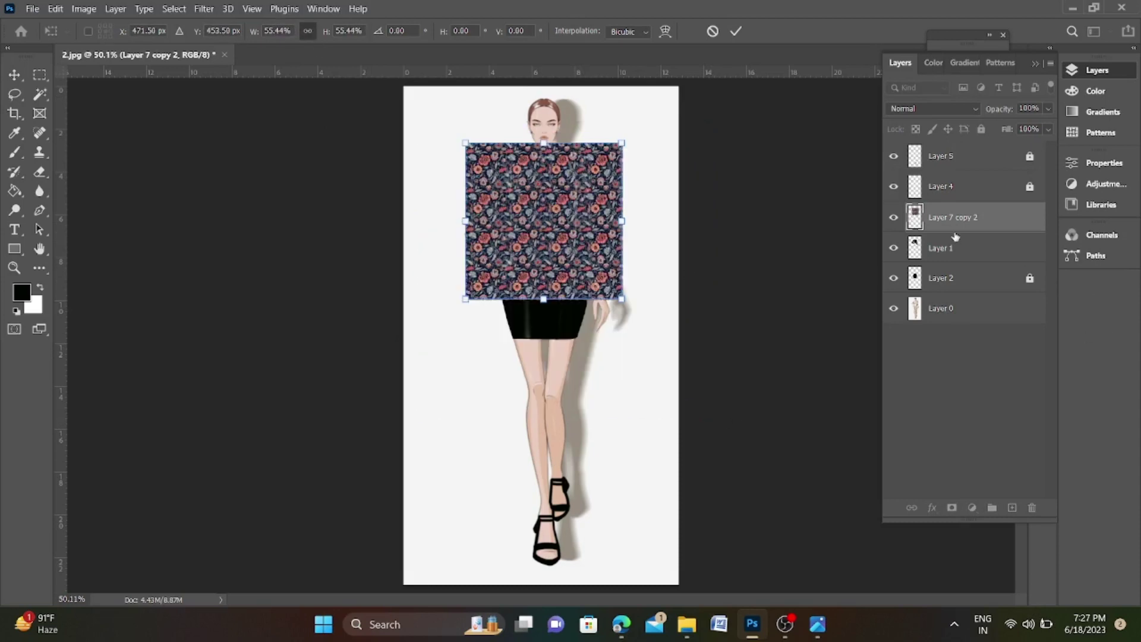
- Apply the scaling and clip the floral pattern layer to the black top on Layer 1
alt+click(960, 231)
scroll(586, 153, up, 6)
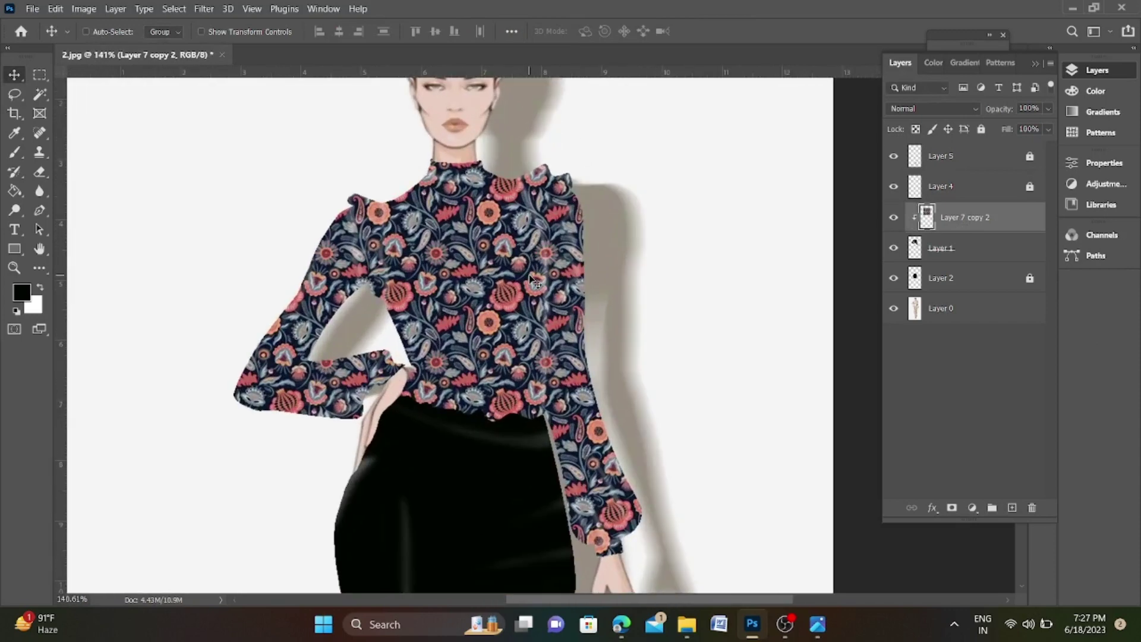
scroll(475, 249, down, 2)
scroll(404, 255, up, 2)
scroll(737, 247, down, 3)
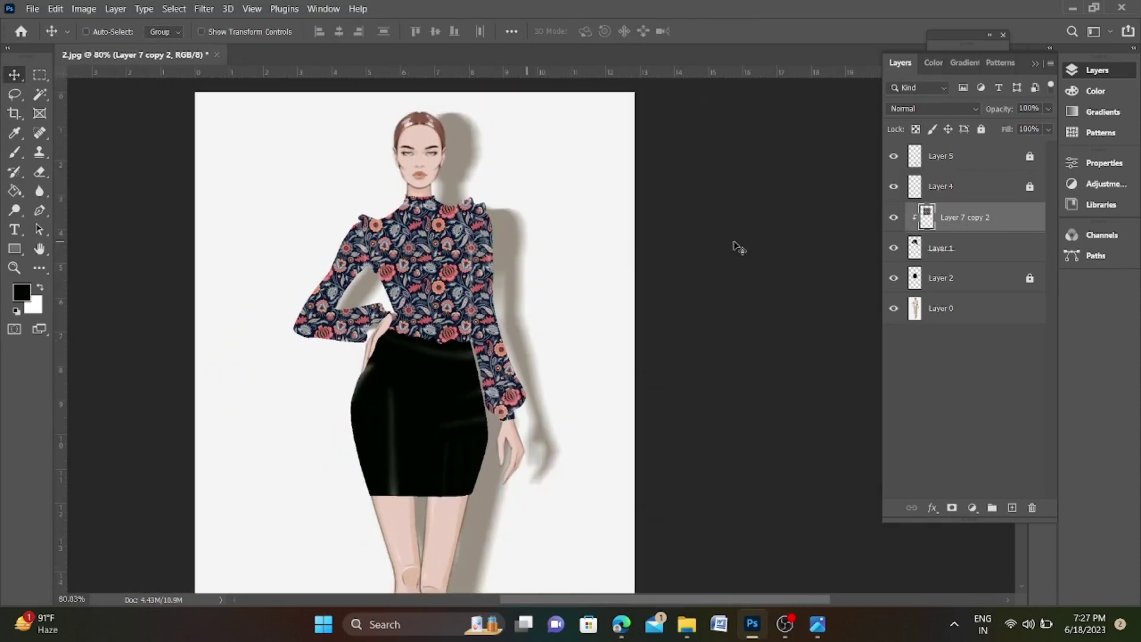
- Create a new layer above Layer 5 and load the outline of the Layer 1 top as a selection for brush painting
click(993, 155)
scroll(492, 172, down, 1)
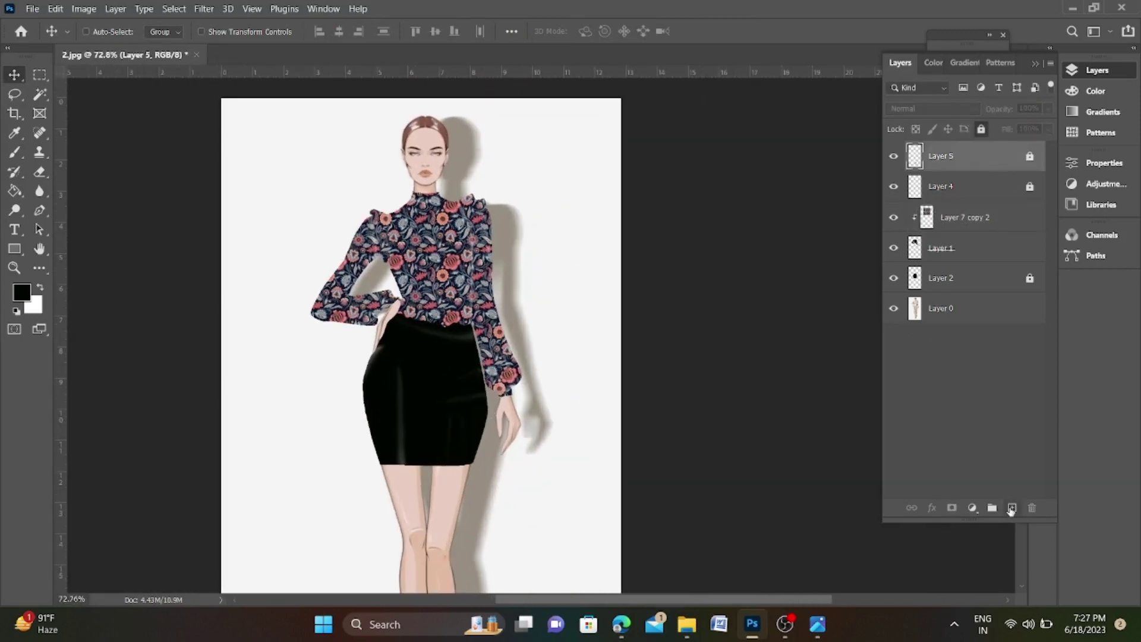
click(1011, 509)
click(17, 154)
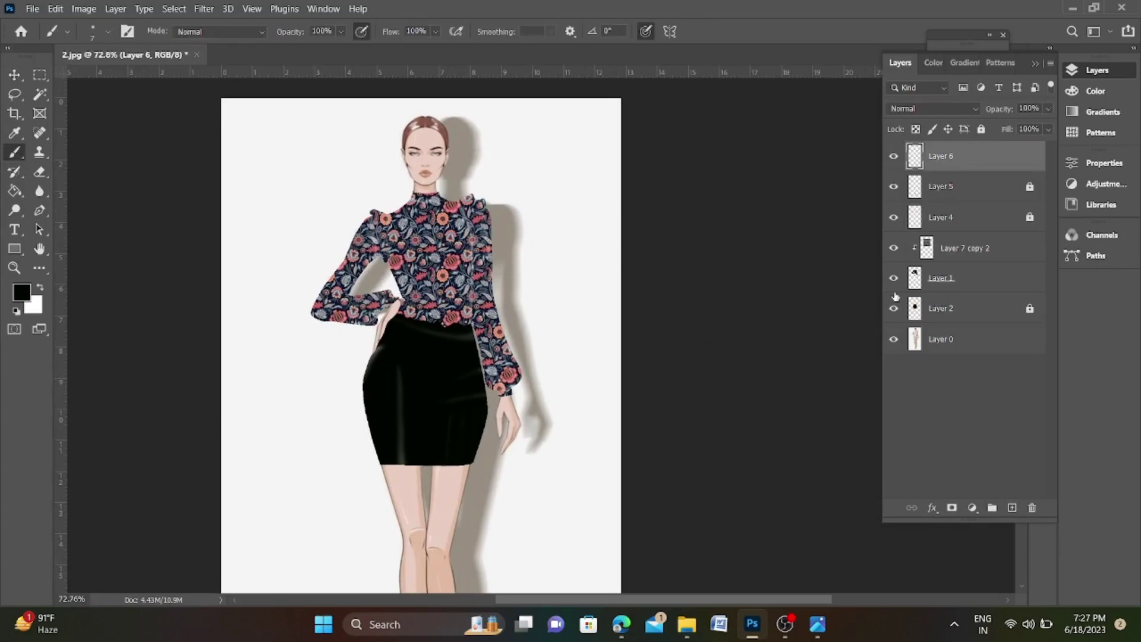
scroll(338, 173, up, 8)
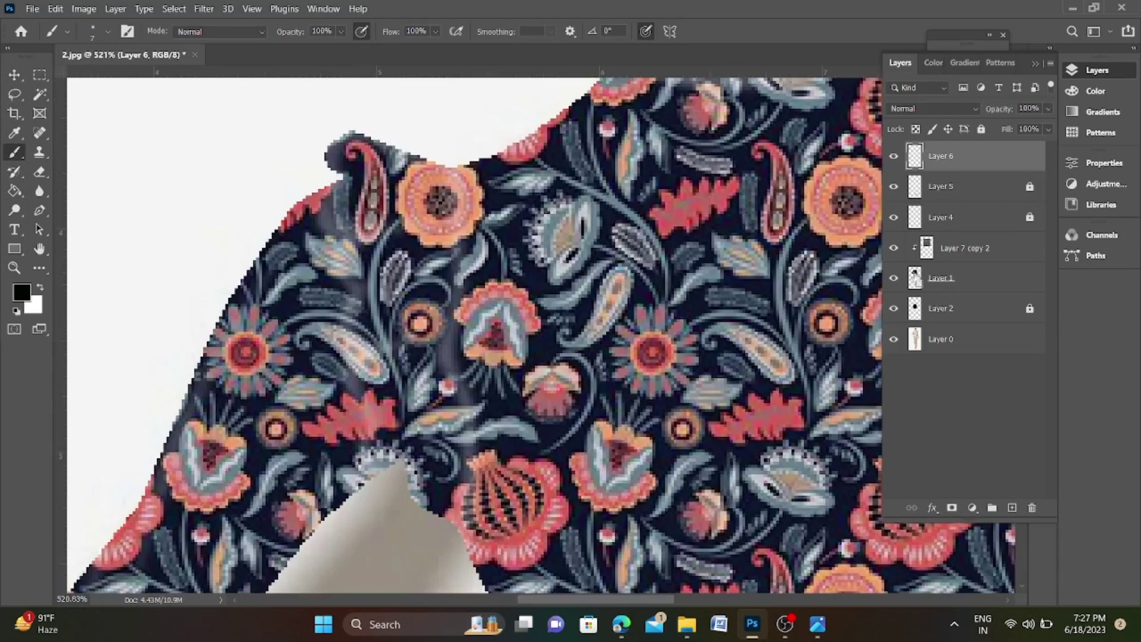
- Paint two wavy black lines down the shoulder ruffle of the bent arm
mouse_move(336, 167)
mouse_down()
mouse_move(373, 231)
mouse_move(351, 284)
mouse_move(377, 469)
mouse_up()
drag(426, 162, 446, 511)
scroll(447, 475, down, 3)
scroll(433, 142, up, 2)
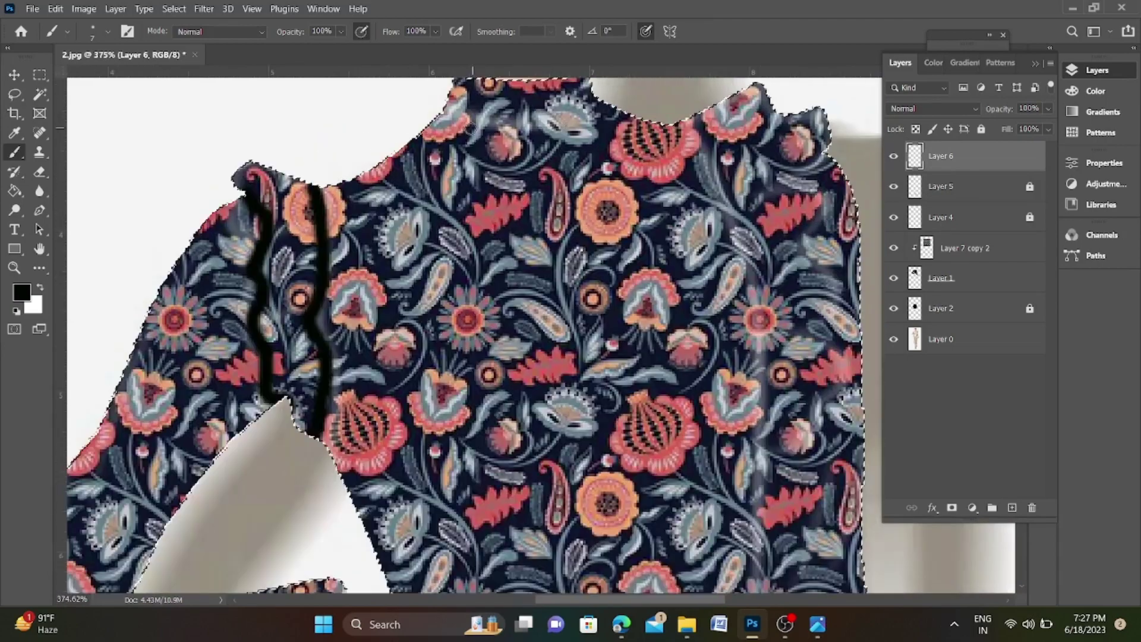
- Paint a curved black line along the base of the high collar
mouse_move(426, 113)
mouse_down()
mouse_move(525, 143)
mouse_move(585, 124)
mouse_up()
scroll(594, 131, down, 3)
scroll(700, 177, up, 2)
scroll(534, 137, down, 2)
- Paint a long black seam line from the straight arm's shoulder down to the waist of the top
drag(505, 118, 523, 159)
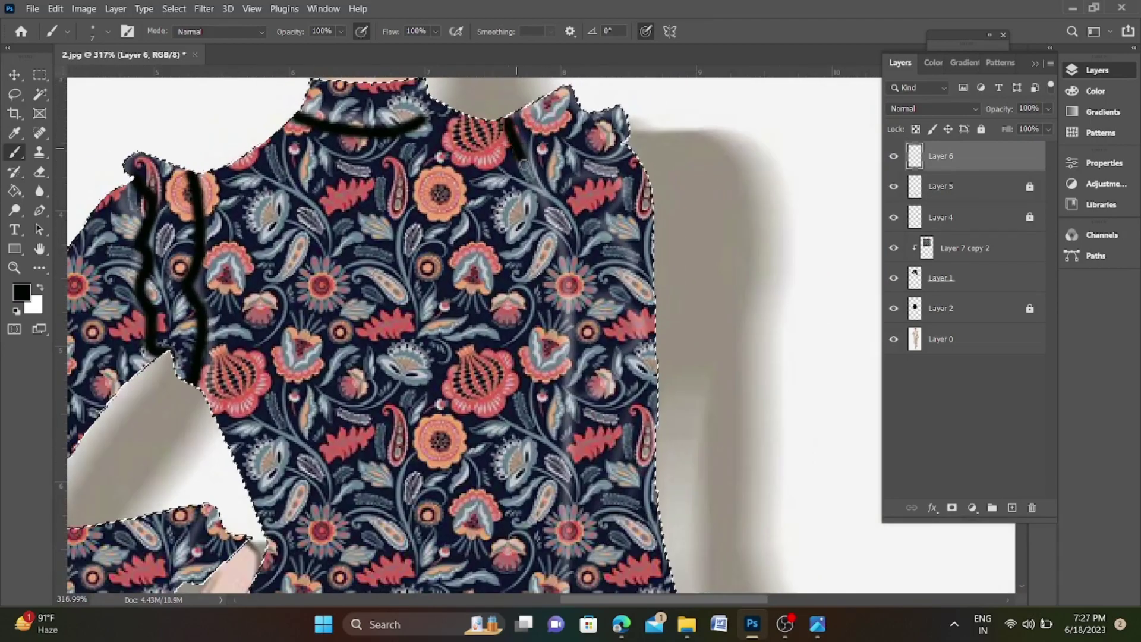
scroll(545, 315, down, 3)
scroll(583, 499, up, 4)
drag(526, 205, 512, 537)
scroll(517, 517, down, 4)
scroll(534, 552, up, 3)
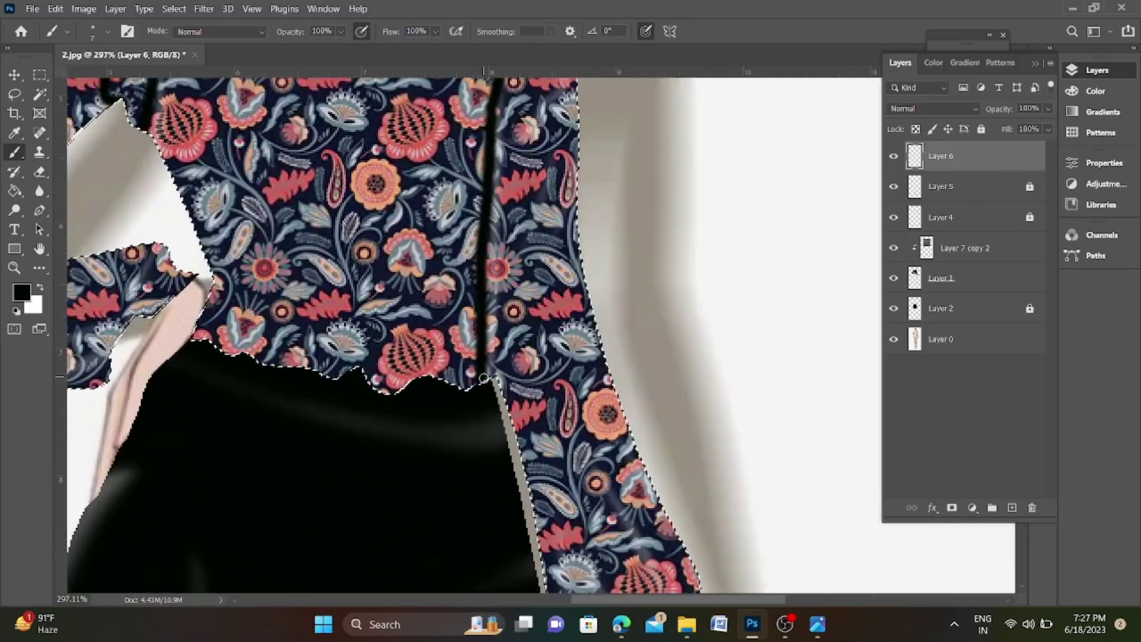
drag(490, 377, 498, 148)
scroll(498, 147, down, 3)
scroll(517, 386, up, 3)
scroll(517, 386, down, 3)
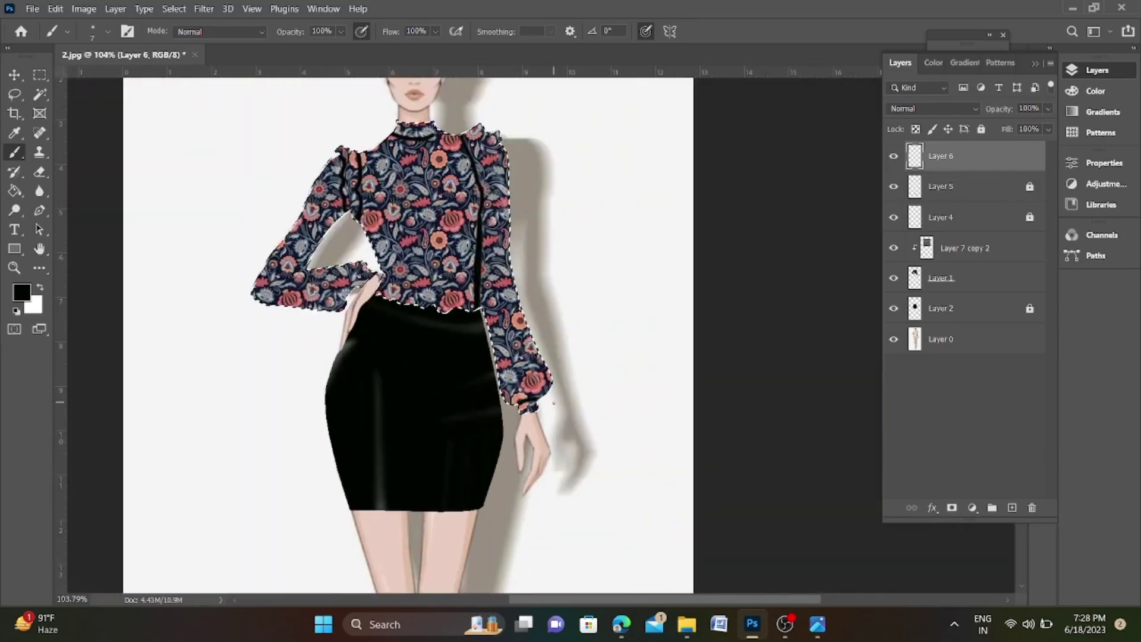
- Paint black lines across the sleeve cuffs of the floral top
scroll(323, 273, up, 3)
scroll(322, 273, up, 3)
drag(453, 234, 413, 336)
scroll(404, 297, down, 6)
scroll(571, 125, up, 4)
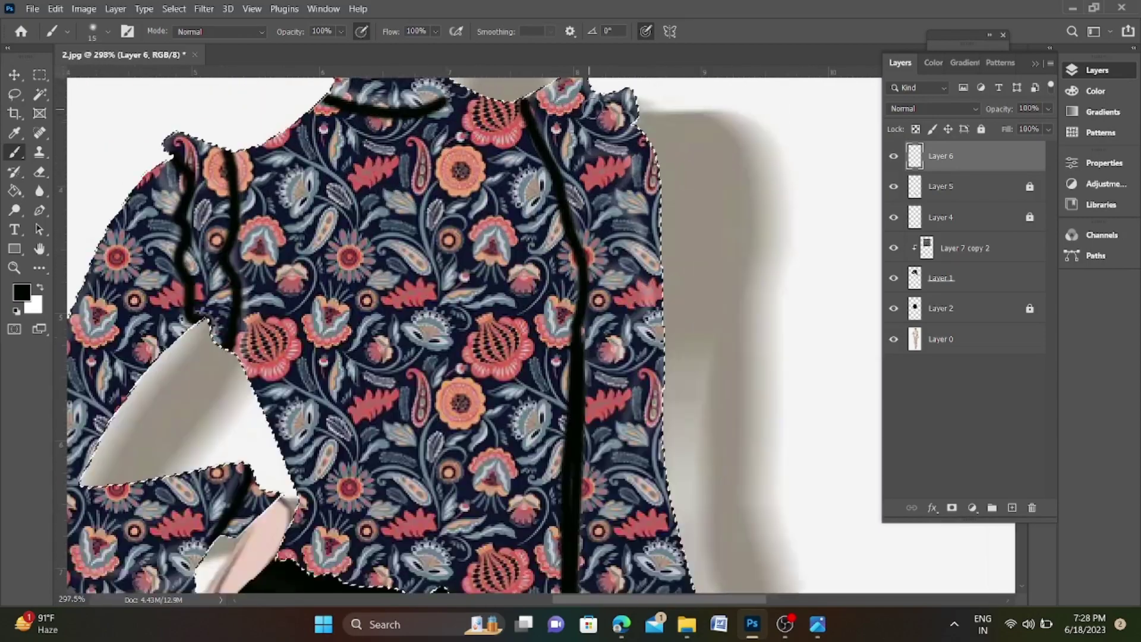
- Enlarge the brush to 15 px, try a black stroke near the straight arm's shoulder, and undo that stroke
scroll(564, 127, up, 2)
key(bracketright)
key(bracketright)
key(bracketright)
key(bracketright)
drag(575, 155, 514, 230)
key(ctrl+z)
- Switch to the Eraser and set its opacity and flow to 100%
key(e)
click(281, 31)
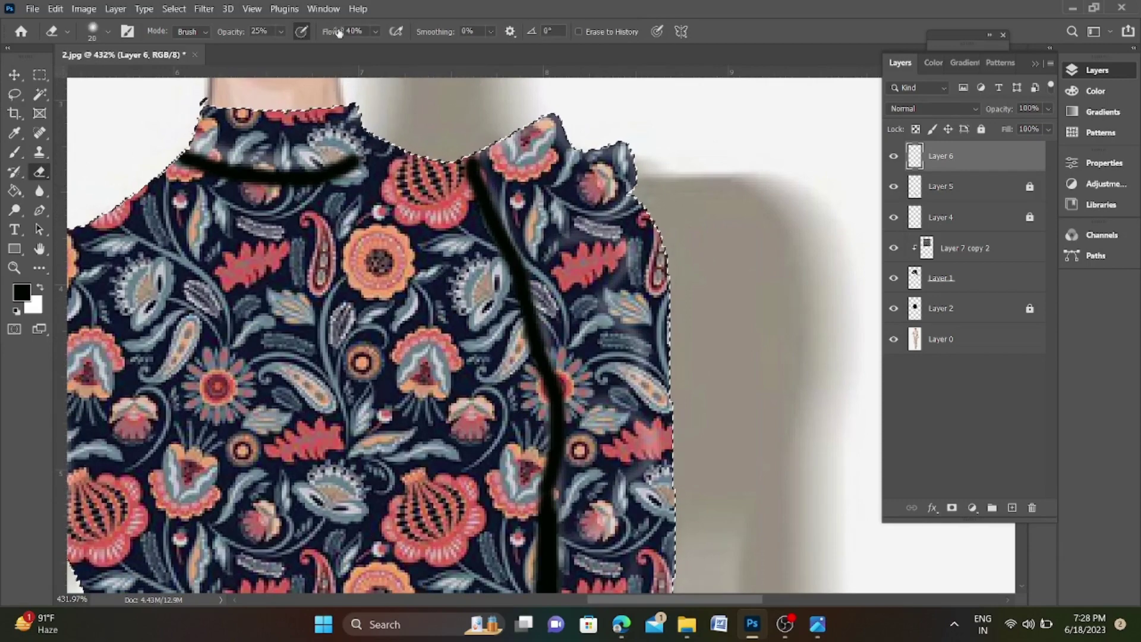
drag(286, 50, 356, 51)
click(376, 32)
drag(391, 49, 461, 56)
- Erase the edges of the black collar line to turn it into a soft shadow
scroll(296, 146, up, 3)
drag(131, 169, 392, 183)
scroll(463, 190, down, 3)
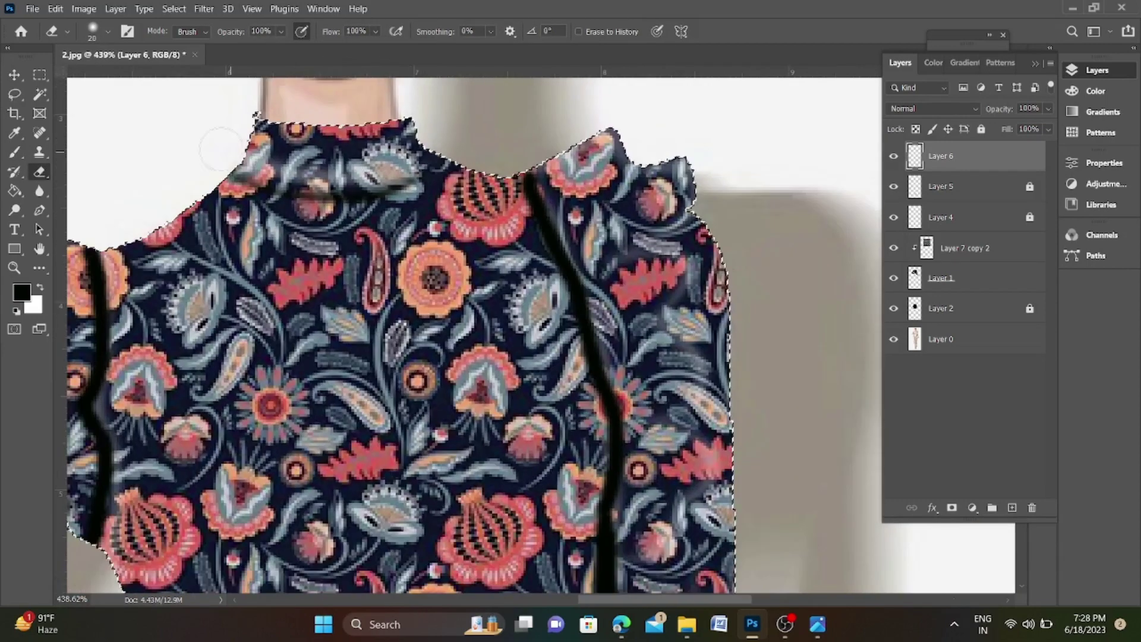
- Thin and soften the long black seam line from shoulder to waist with the Eraser
scroll(226, 146, down, 2)
drag(465, 157, 470, 171)
scroll(514, 245, down, 4)
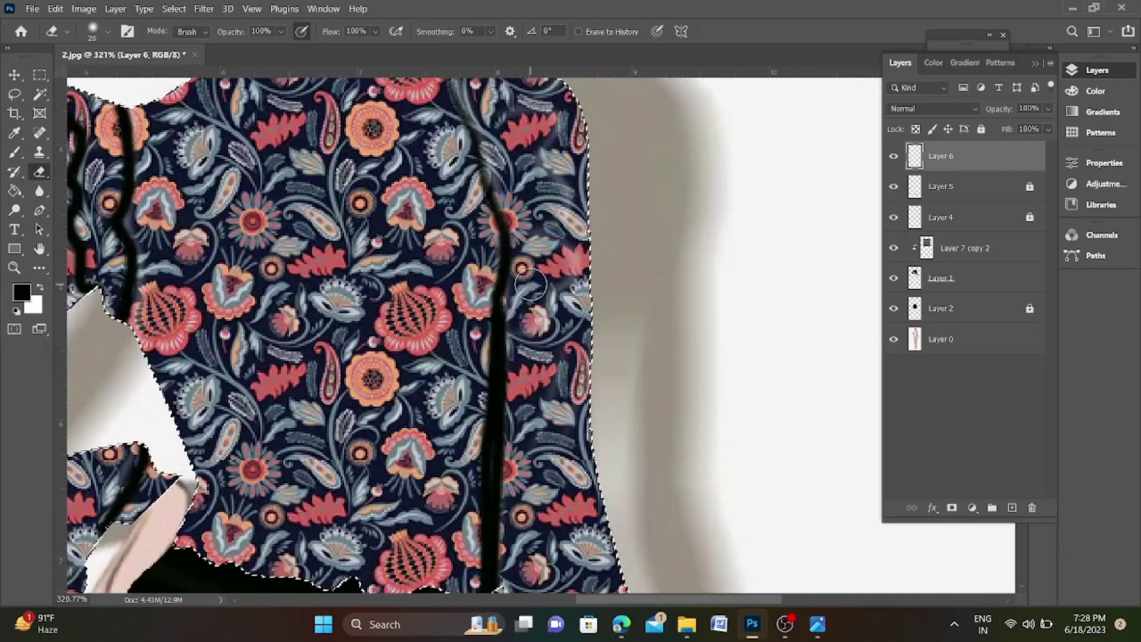
scroll(493, 510, up, 4)
scroll(486, 498, down, 3)
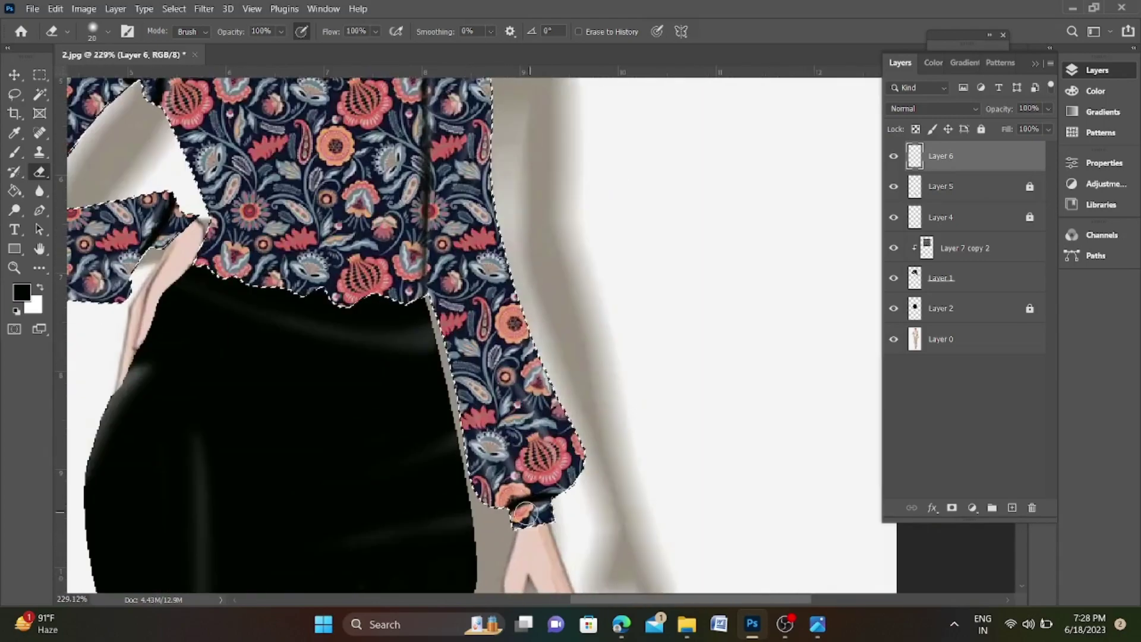
- Soften the two wavy black ruffle lines on the bent arm's shoulder with the Eraser
scroll(319, 326, down, 2)
scroll(242, 94, up, 4)
scroll(241, 95, down, 2)
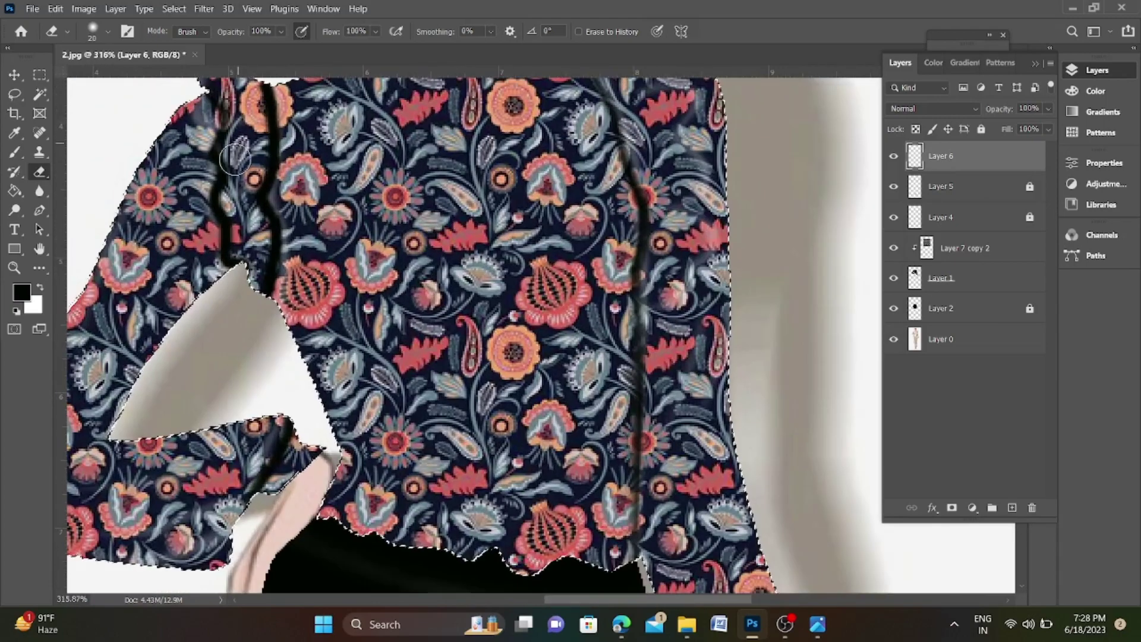
scroll(432, 193, down, 3)
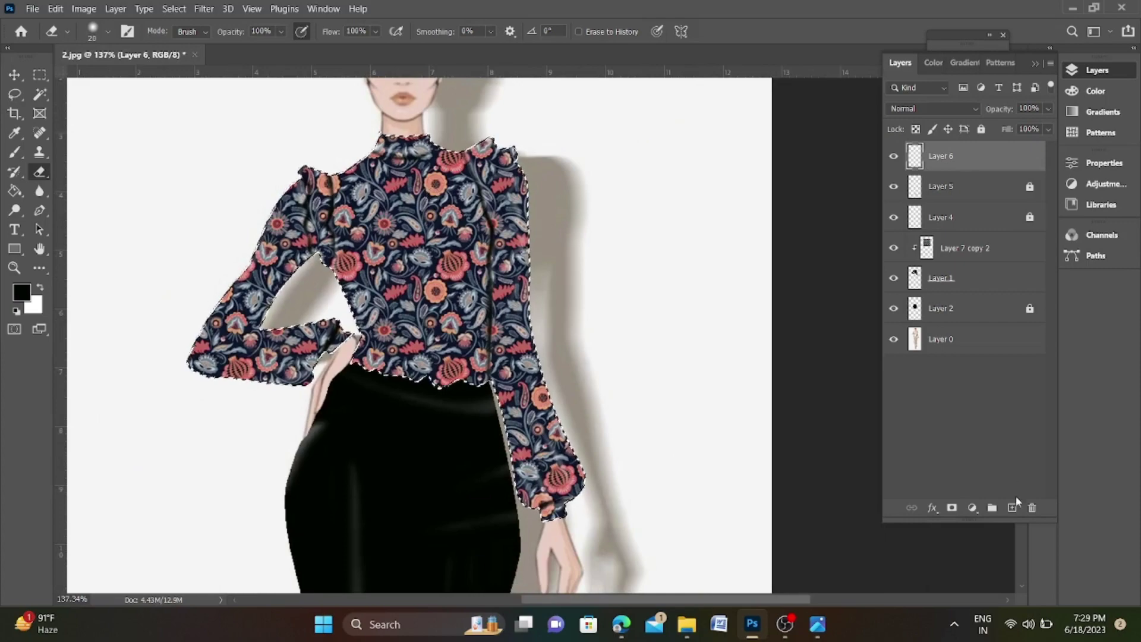
- Create a new layer and paint black fold strokes on the straight arm's shoulder ruffle
click(1012, 507)
key(b)
scroll(511, 196, up, 3)
drag(480, 147, 516, 162)
scroll(516, 172, down, 1)
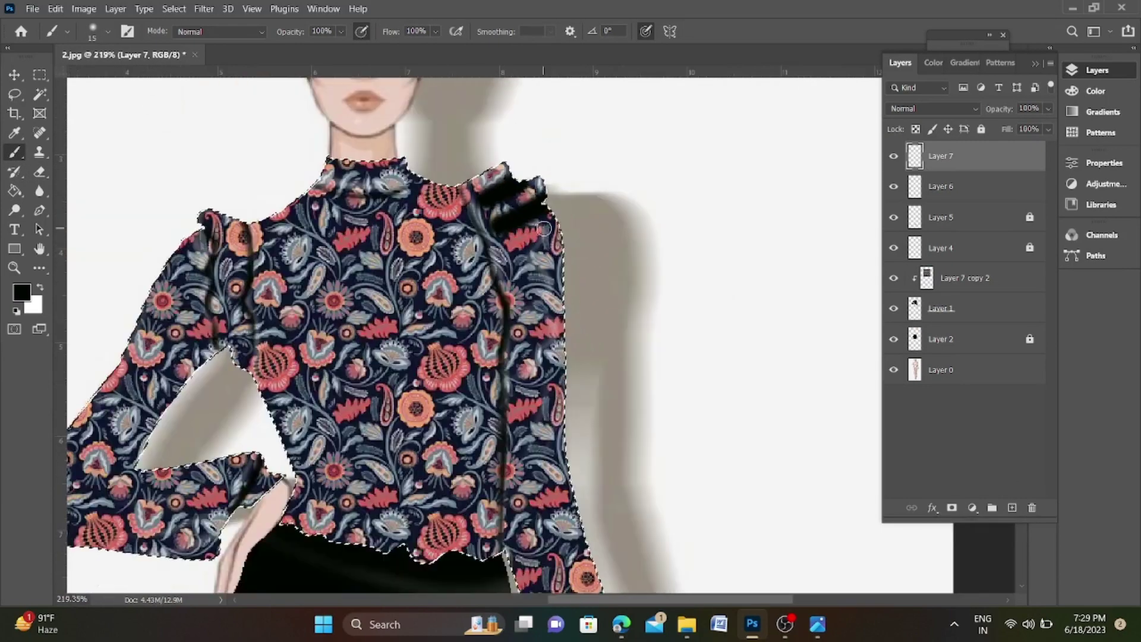
- Paint long black fold strokes down the straight arm's puffed lower sleeve toward the cuff
scroll(538, 315, down, 3)
scroll(552, 464, up, 3)
drag(493, 361, 557, 494)
drag(509, 334, 590, 473)
drag(482, 390, 513, 500)
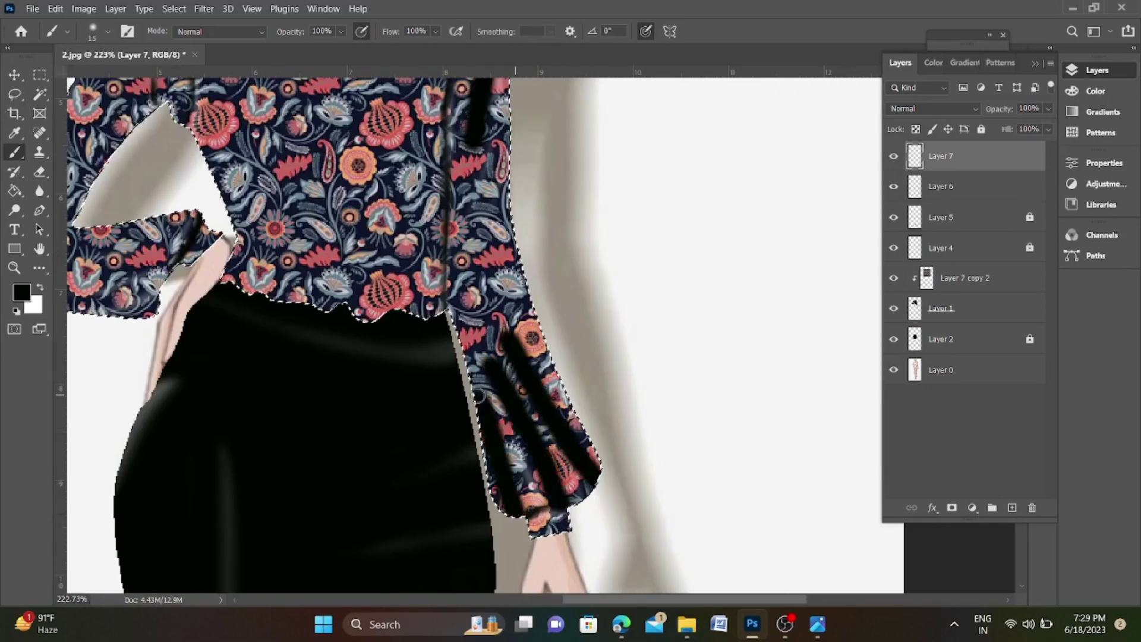
- Paint black fold strokes on the bent arm's shoulder ruffle and across its lower sleeve
scroll(511, 416, down, 3)
scroll(374, 321, up, 3)
drag(400, 268, 310, 275)
scroll(311, 276, down, 3)
scroll(380, 178, up, 3)
mouse_move(386, 116)
mouse_down()
mouse_move(378, 225)
mouse_move(424, 276)
mouse_up()
scroll(453, 233, down, 2)
scroll(453, 232, down, 3)
- Paint long vertical black fold strokes from the top's ruffled hem up toward the chest
scroll(481, 473, up, 4)
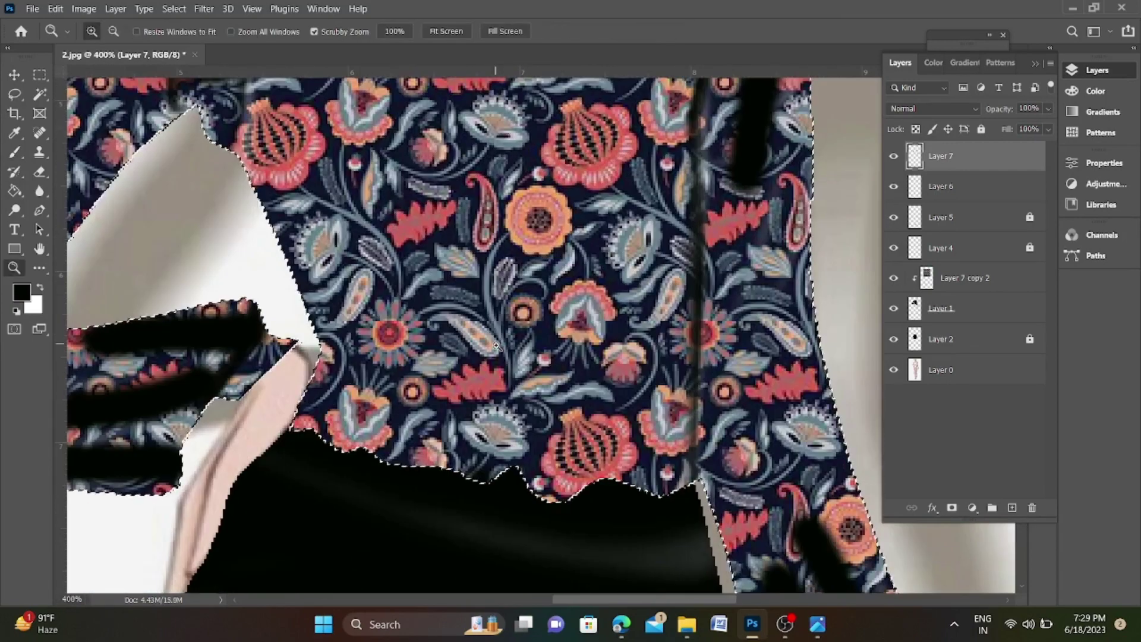
drag(506, 452, 509, 172)
drag(370, 439, 371, 154)
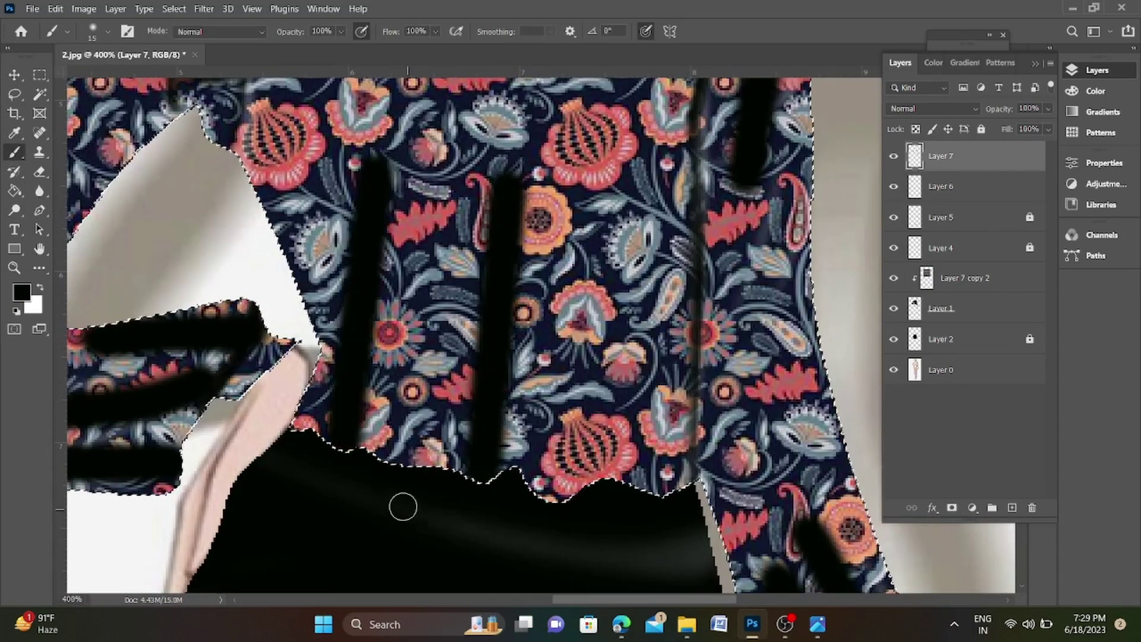
drag(423, 440, 424, 125)
drag(315, 439, 324, 181)
drag(621, 470, 623, 181)
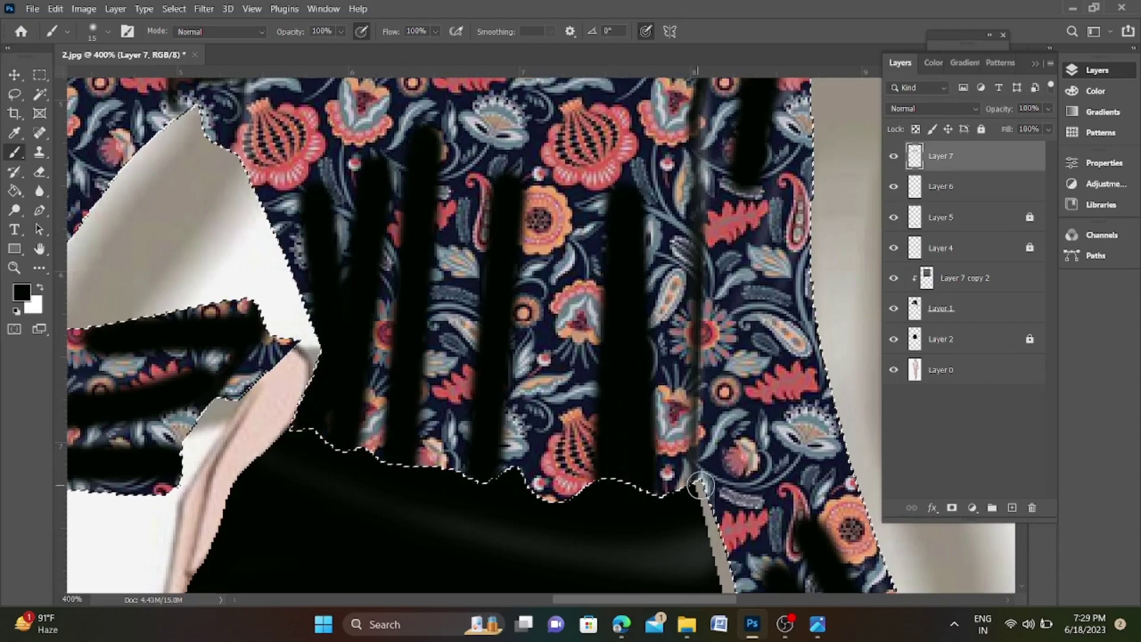
drag(692, 475, 692, 184)
drag(671, 348, 666, 198)
drag(579, 469, 594, 201)
- Thin and soften the short black fold strokes on the bent arm's shoulder ruffle with the Eraser
scroll(598, 202, down, 4)
scroll(469, 158, up, 5)
key(e)
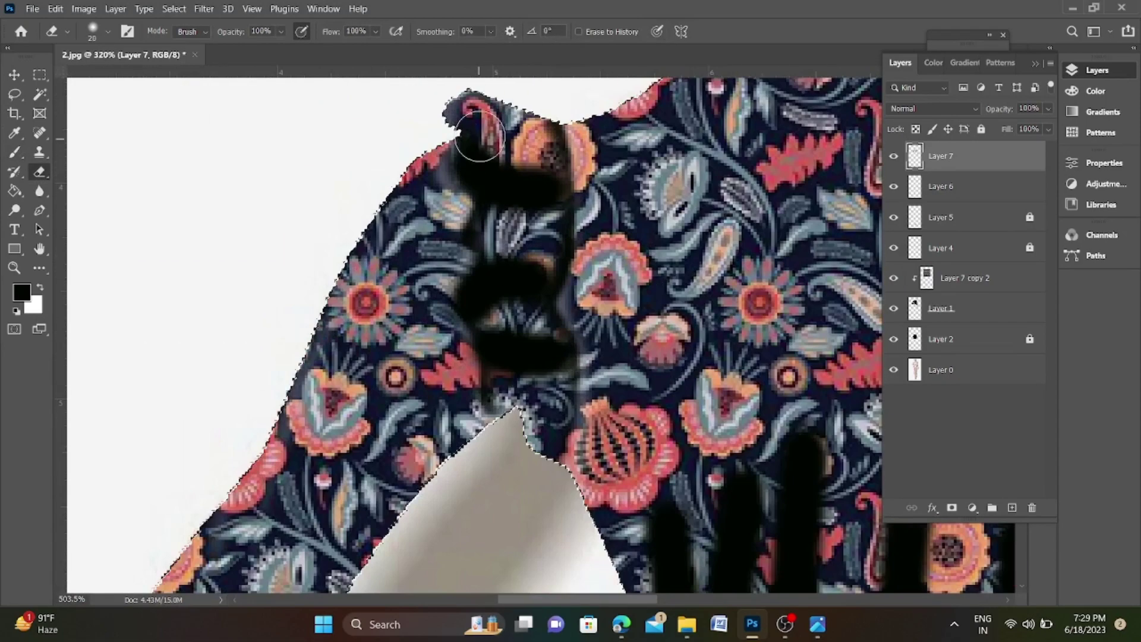
drag(480, 141, 549, 163)
drag(486, 232, 521, 235)
drag(466, 342, 528, 336)
drag(475, 289, 529, 282)
- Fade the black fold strokes on the bent arm's lower sleeve with the Eraser
scroll(511, 297, down, 4)
scroll(517, 469, up, 3)
drag(552, 388, 418, 395)
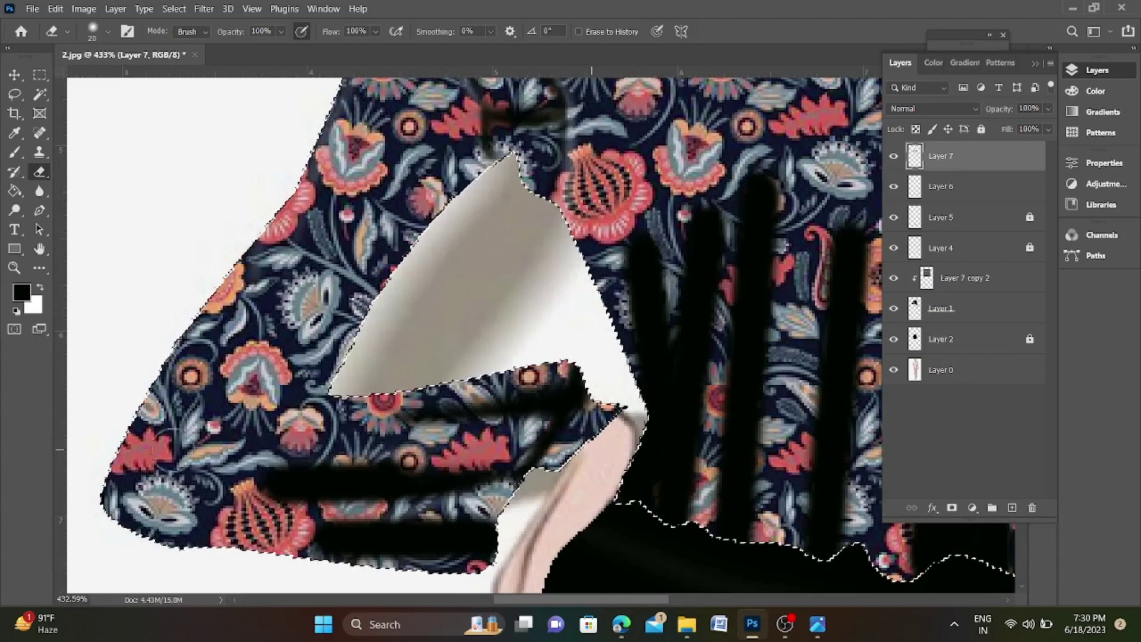
scroll(282, 354, down, 3)
scroll(380, 473, up, 4)
mouse_move(410, 344)
mouse_down()
mouse_move(237, 408)
mouse_move(410, 415)
mouse_up()
scroll(326, 386, down, 3)
scroll(357, 469, up, 3)
scroll(178, 386, down, 5)
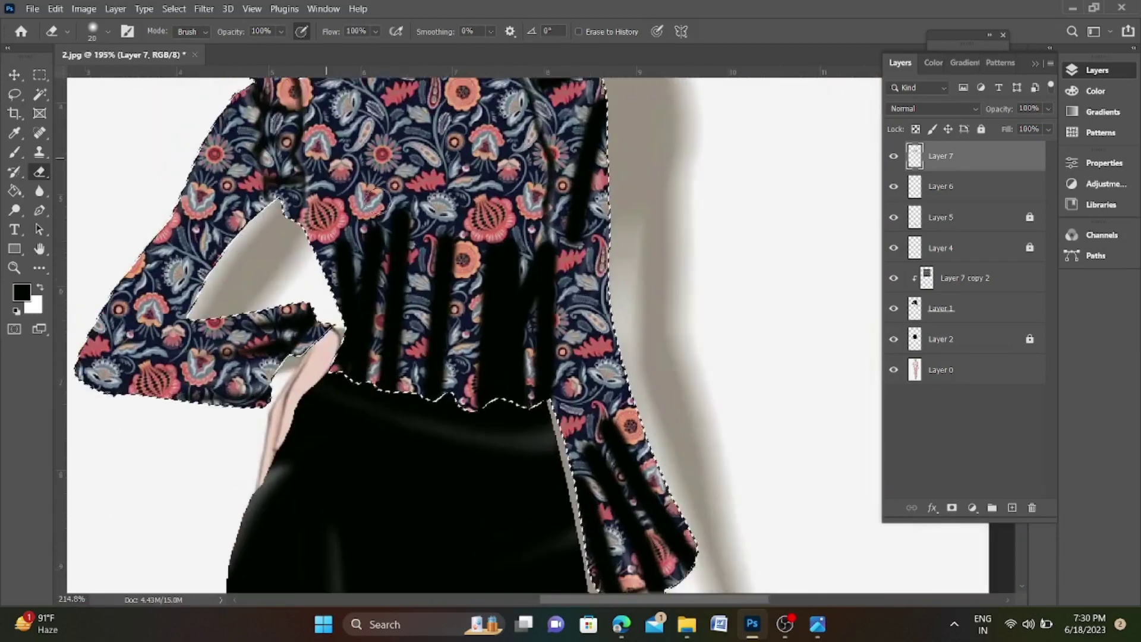
- Thin the vertical black folds above the top's hem into narrow soft shadows with the Eraser
scroll(377, 226, up, 3)
drag(355, 253, 347, 380)
drag(376, 205, 427, 480)
drag(456, 255, 451, 428)
drag(494, 255, 490, 416)
scroll(582, 535, up, 3)
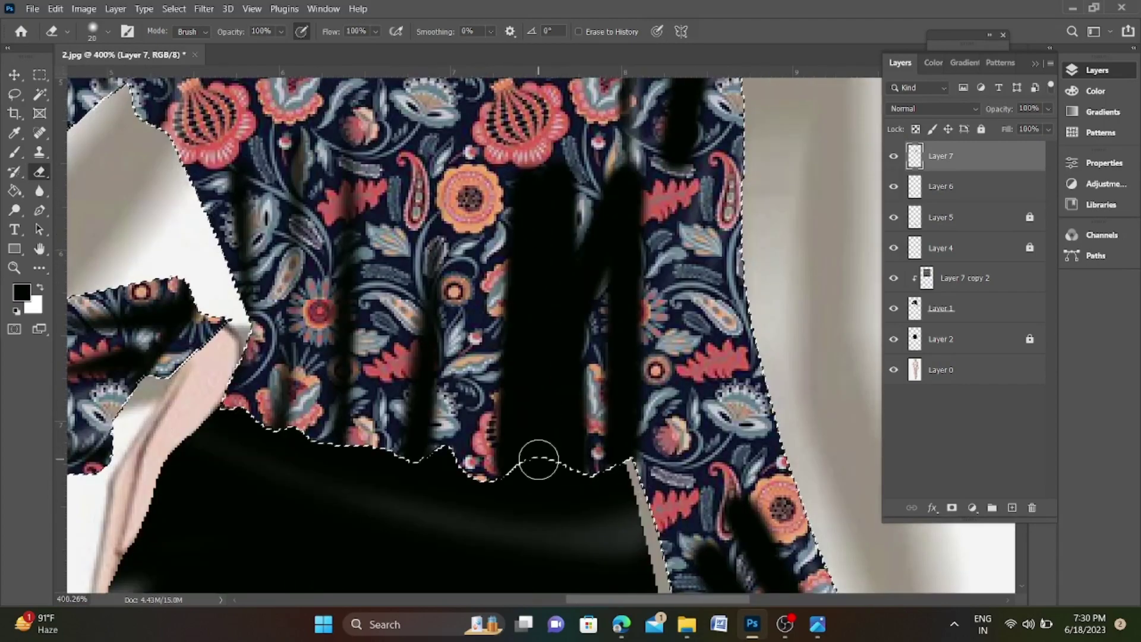
drag(537, 461, 535, 178)
scroll(517, 505, down, 2)
drag(541, 261, 537, 505)
scroll(553, 344, down, 4)
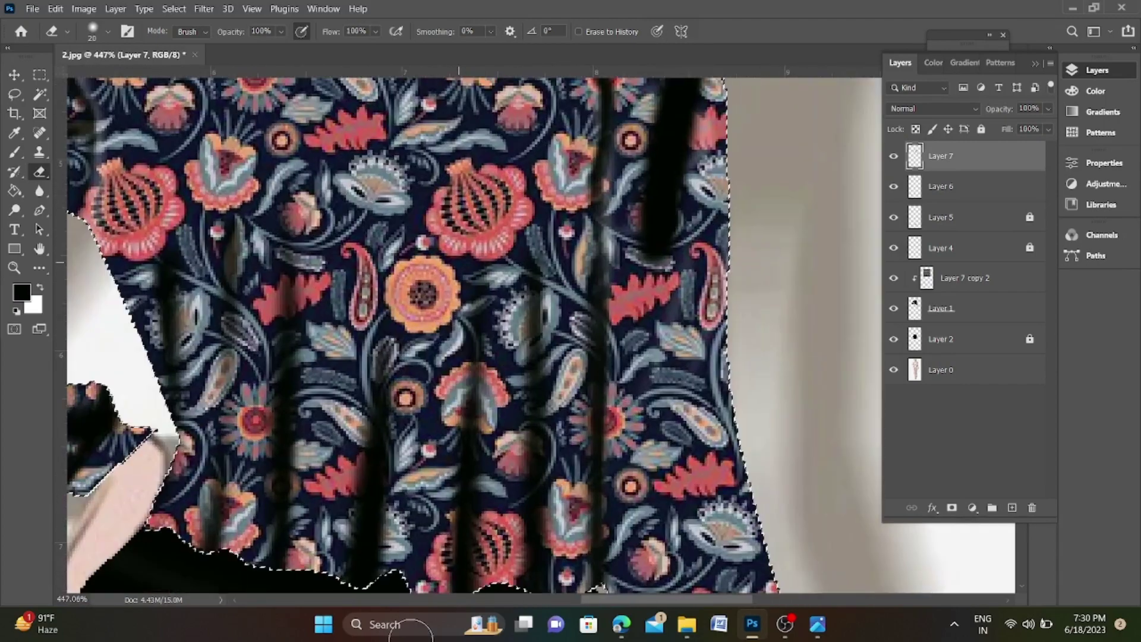
- Soften the straight arm's shoulder and sleeve folds with the Eraser, blending the shading at 26% opacity and 17% flow
scroll(378, 348, up, 5)
scroll(377, 348, down, 5)
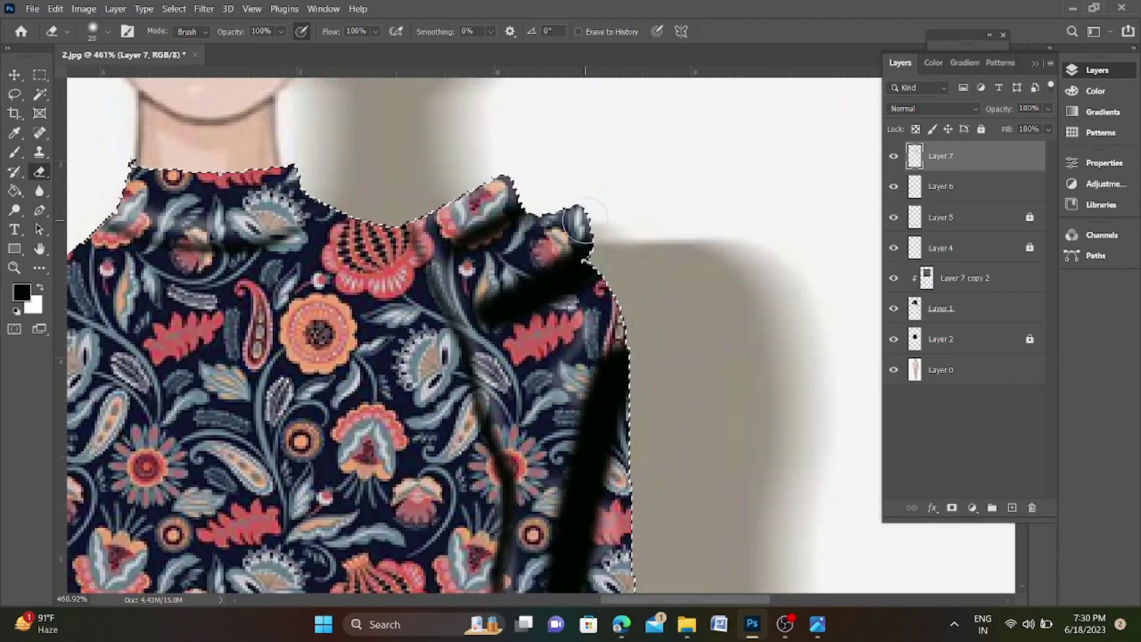
scroll(451, 368, up, 3)
scroll(533, 385, down, 4)
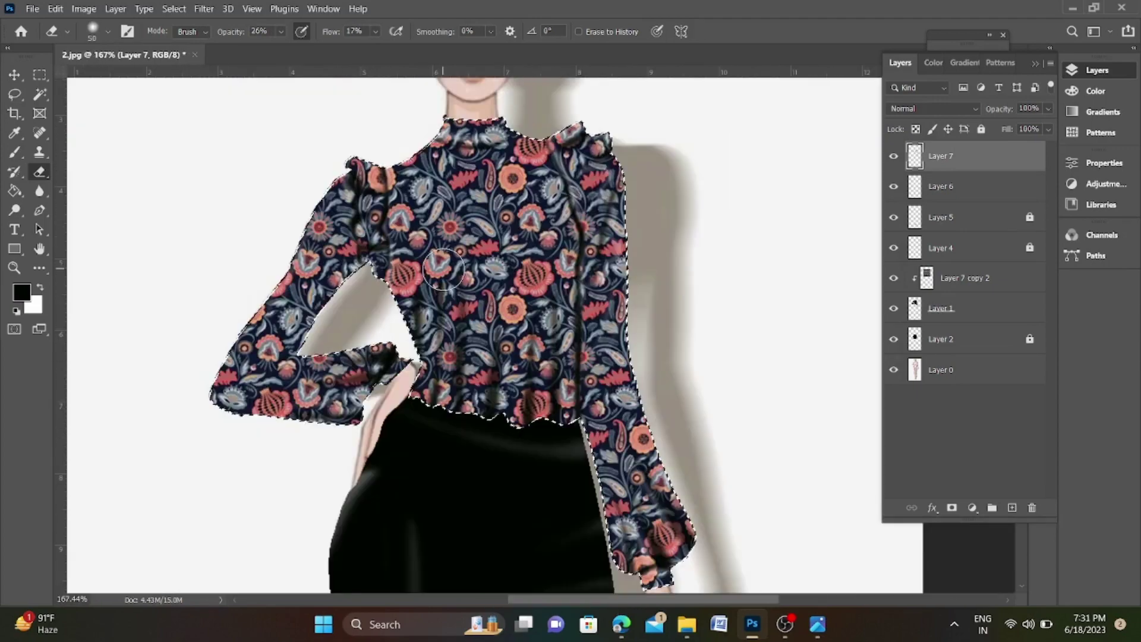
scroll(446, 273, down, 5)
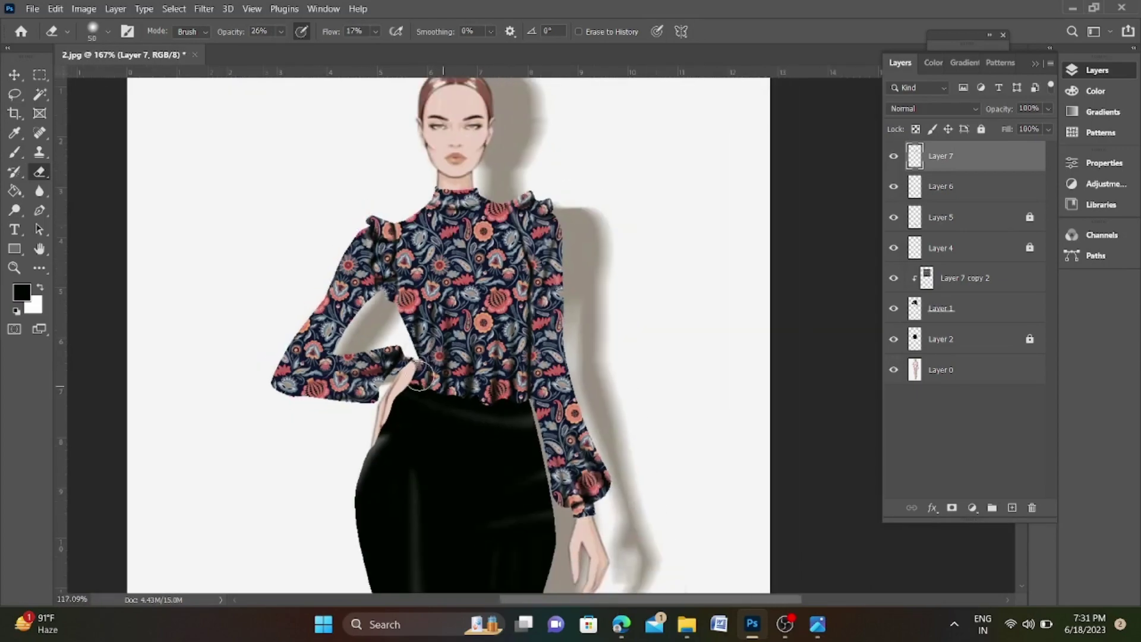
- Merge the two fold shading layers, Layer 6 and Layer 7, into one layer
scroll(511, 315, up, 2)
scroll(514, 319, down, 2)
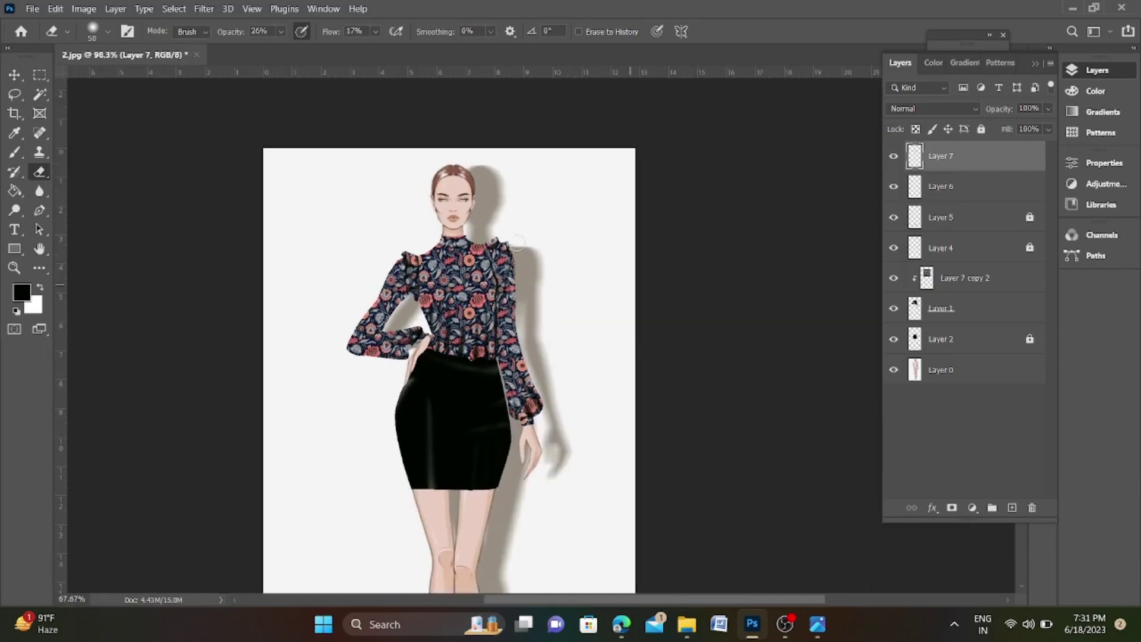
scroll(542, 489, up, 2)
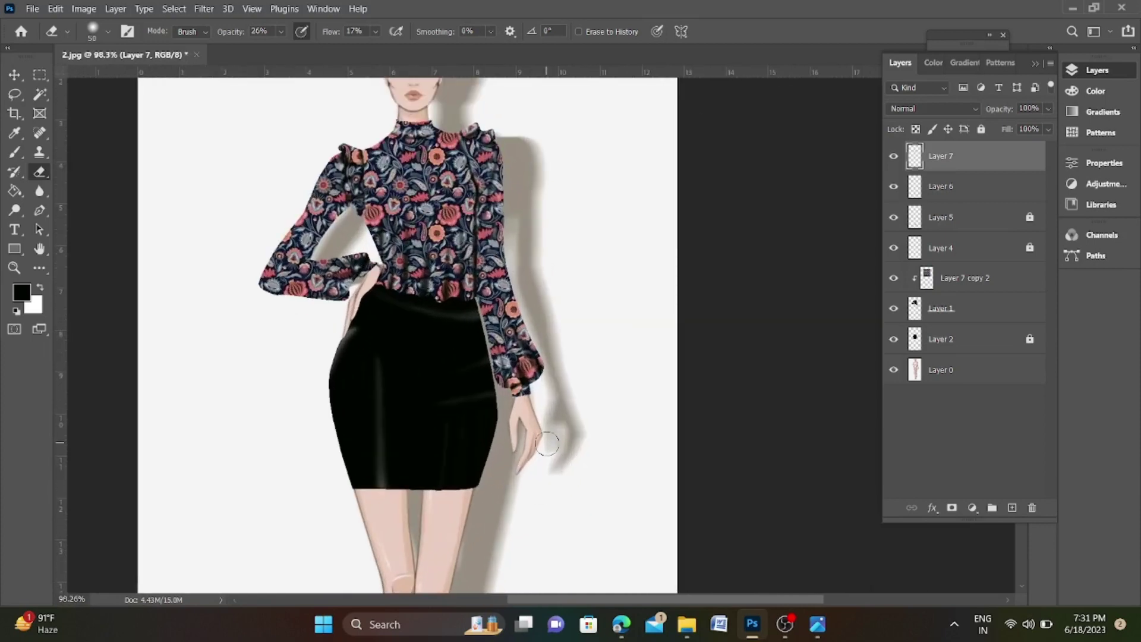
scroll(547, 443, down, 4)
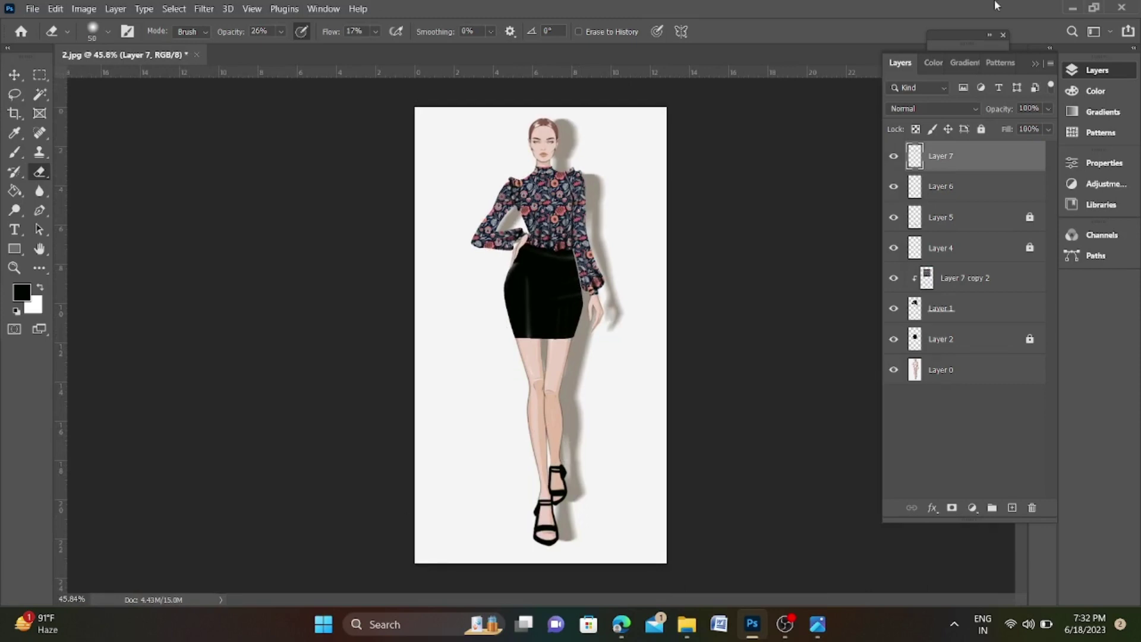
shift+click(973, 185)
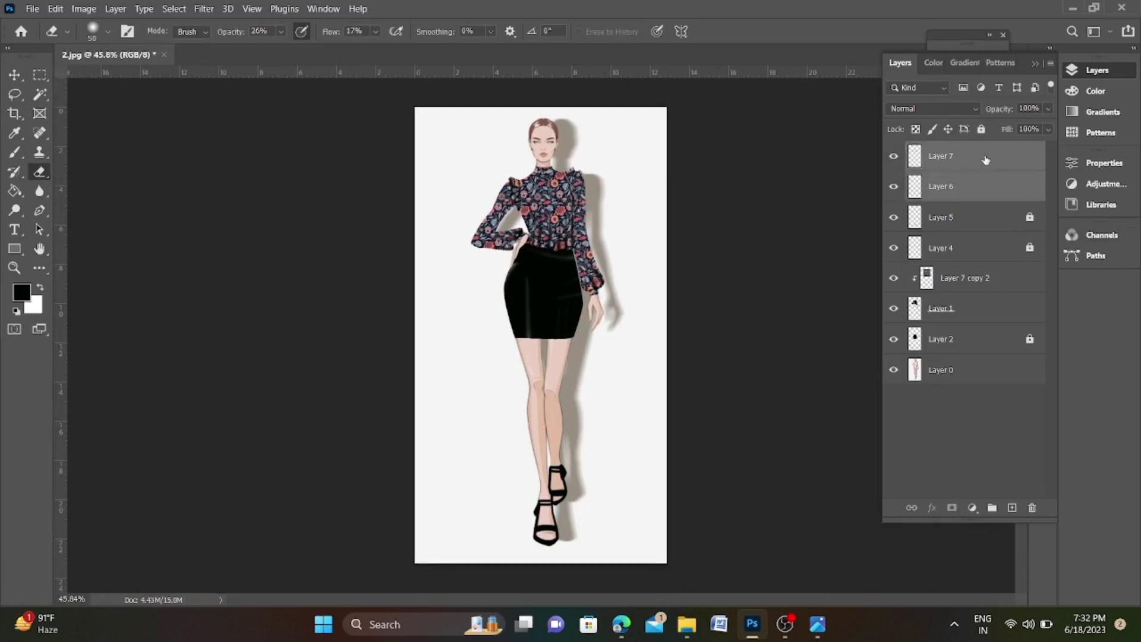
key(ctrl+e)
- Examine the top's fold shading up close and on the full figure
scroll(639, 162, up, 4)
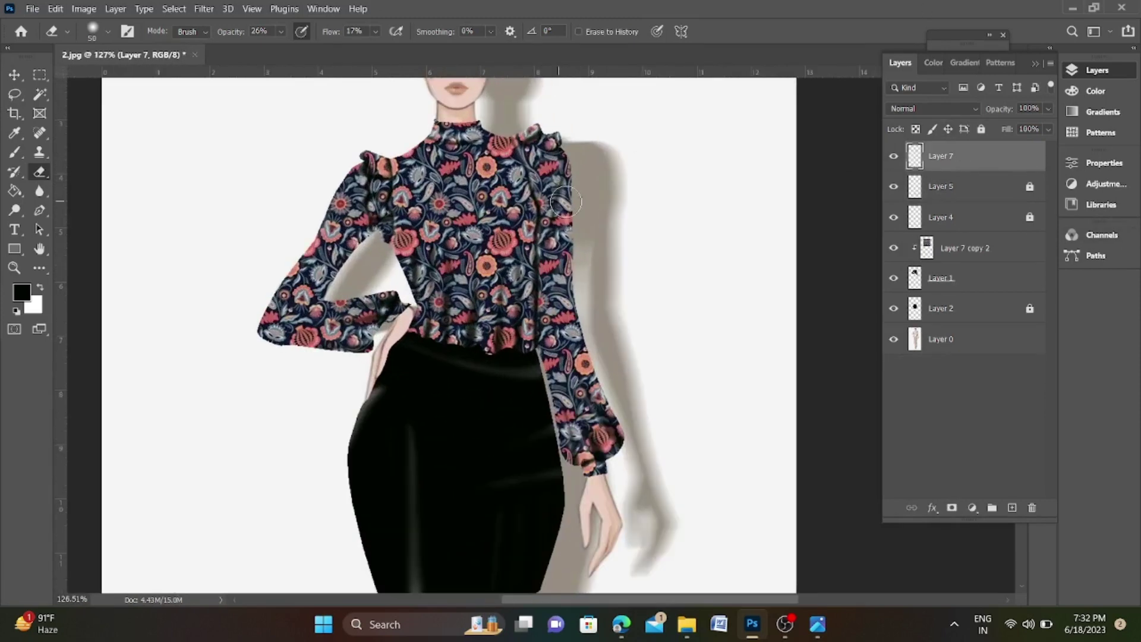
scroll(539, 218, up, 3)
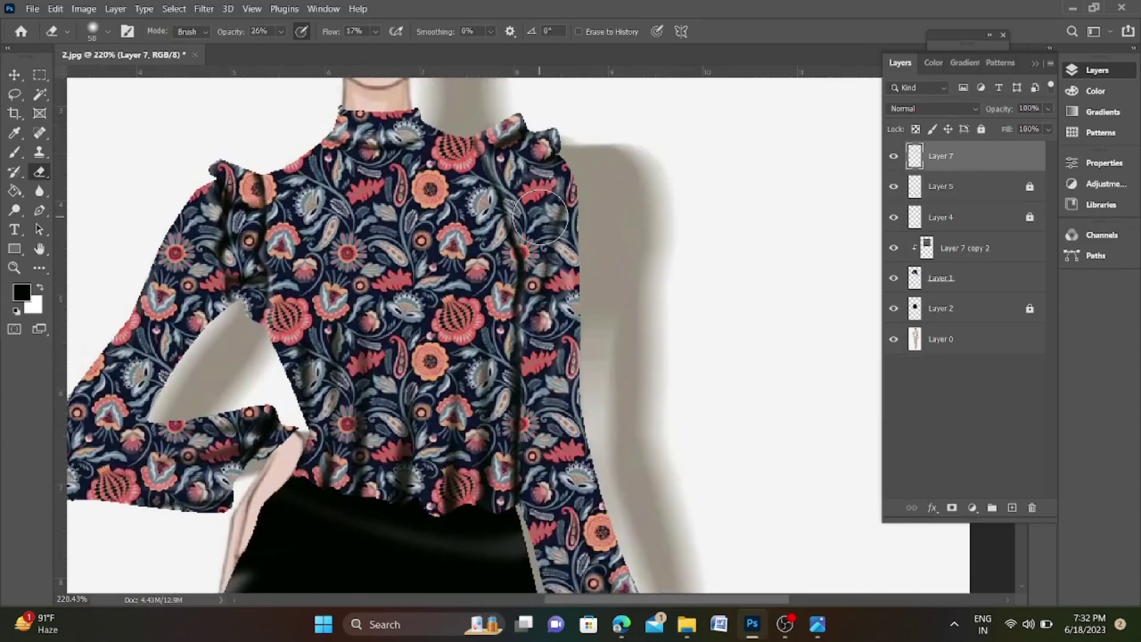
scroll(540, 219, down, 5)
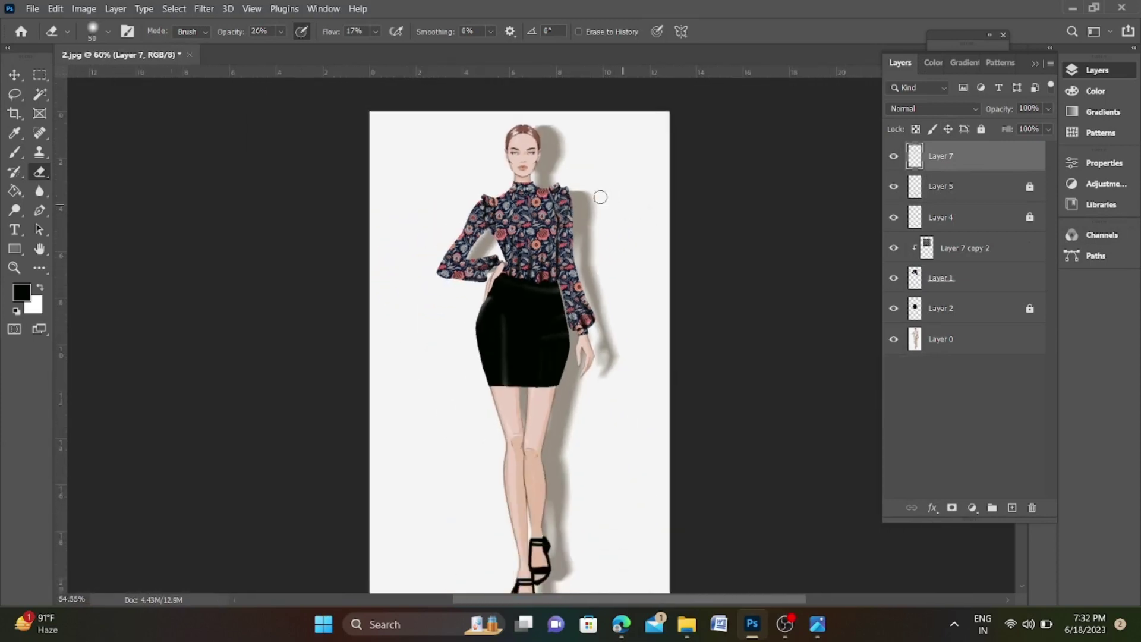
scroll(600, 197, down, 2)
scroll(624, 244, up, 2)
scroll(627, 244, down, 1)
scroll(629, 199, up, 1)
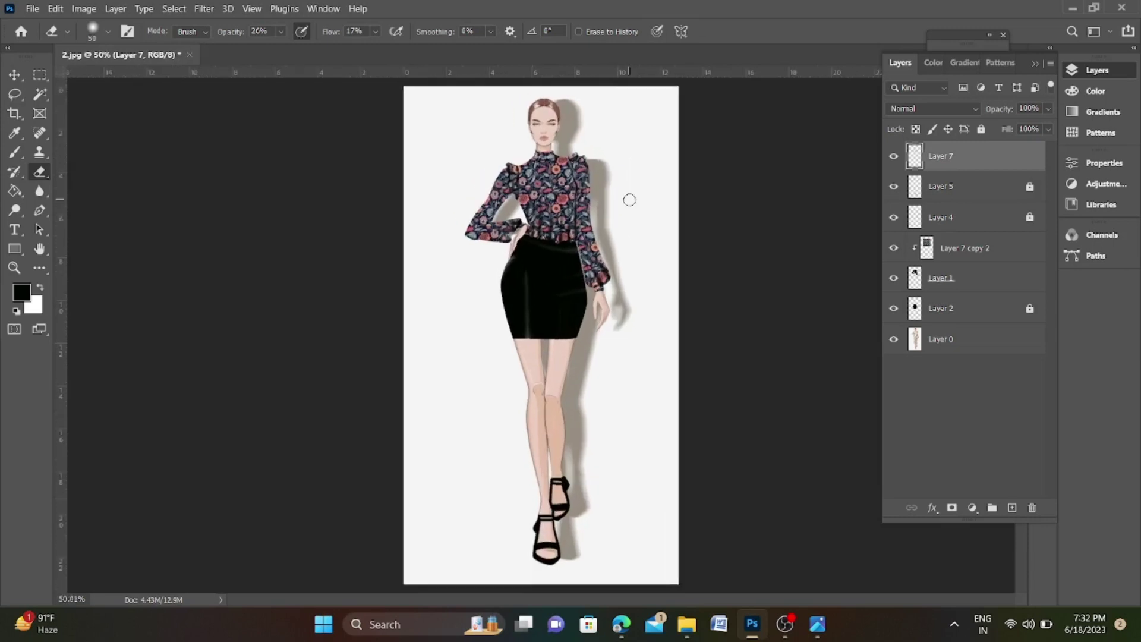
scroll(629, 200, up, 2)
scroll(609, 210, down, 3)
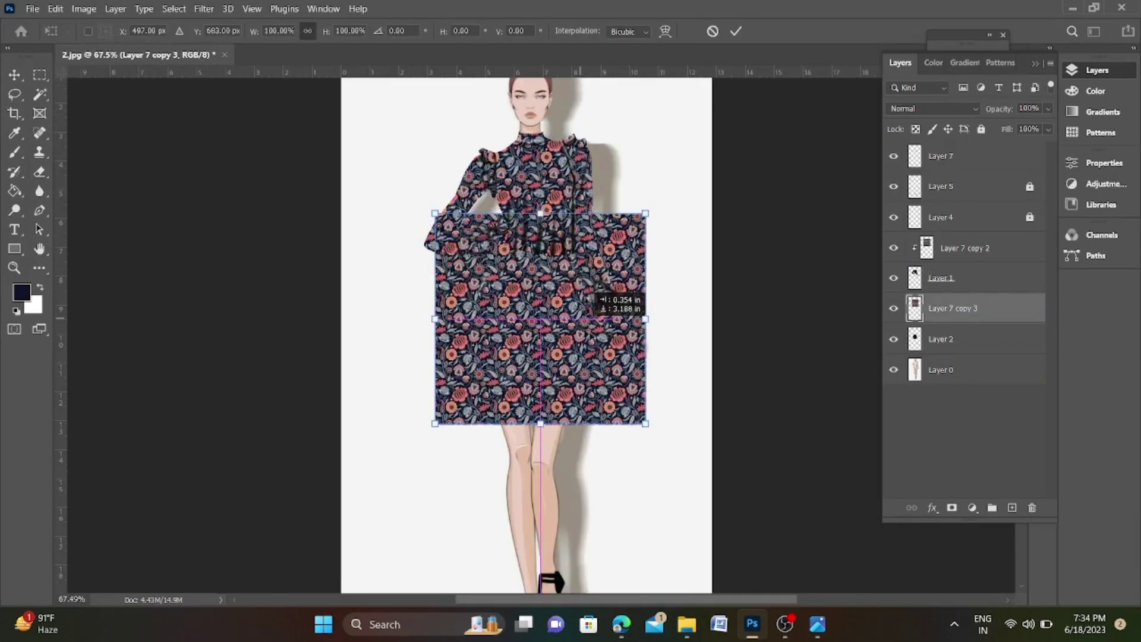
- Position the copied floral print over the skirt as a clipping mask on the skirt layer, and lock it
drag(600, 294, 653, 309)
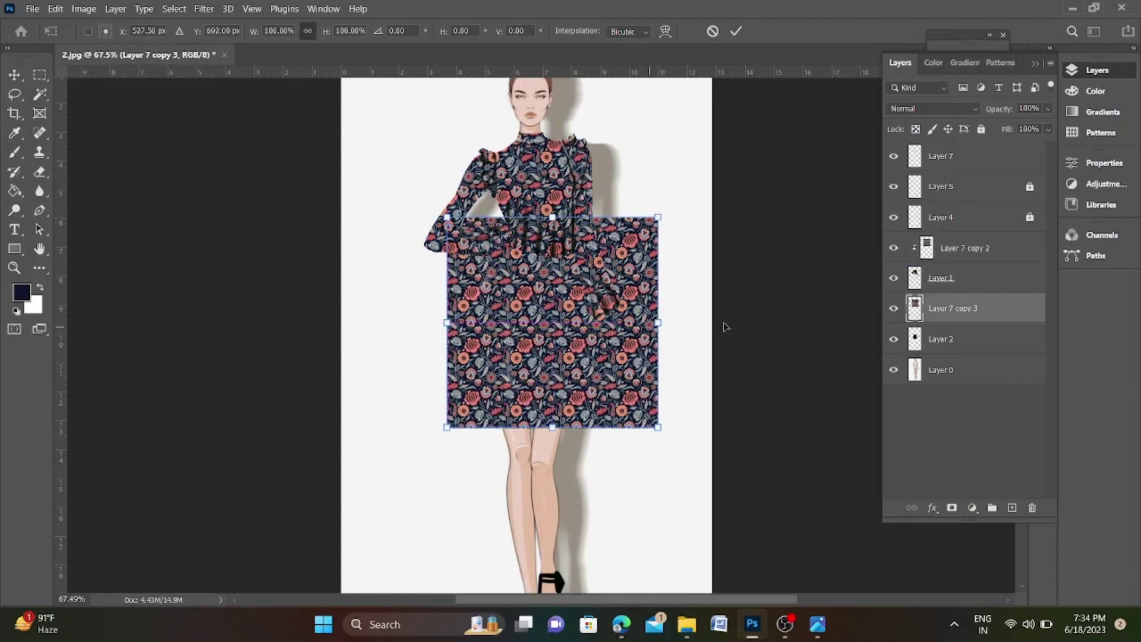
key(Return)
alt+click(945, 322)
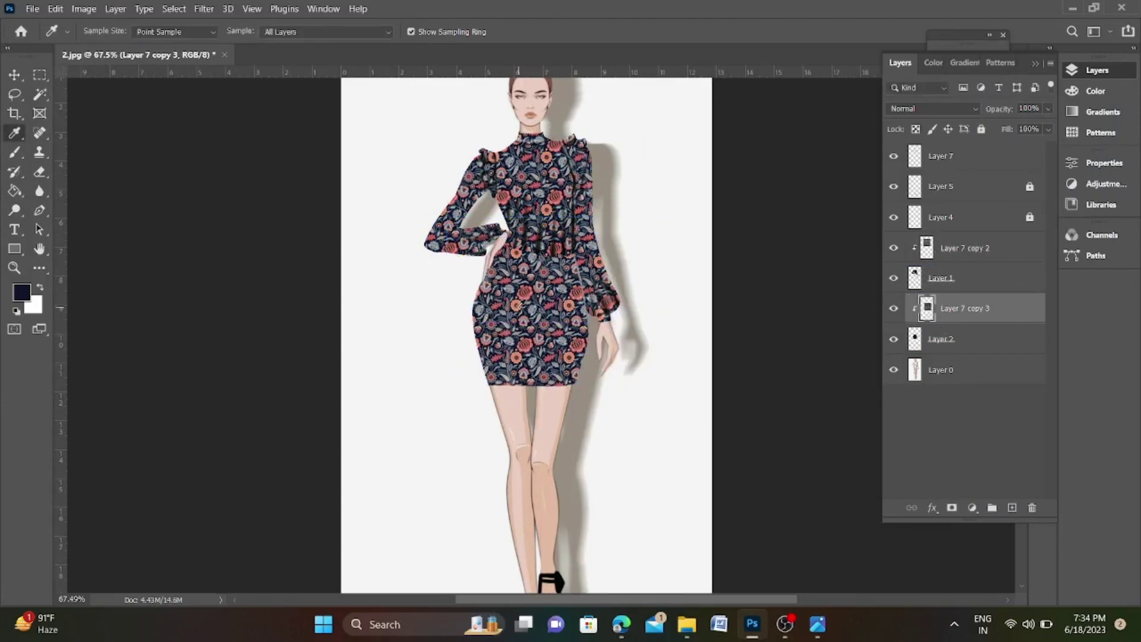
scroll(689, 191, down, 3)
scroll(610, 145, up, 1)
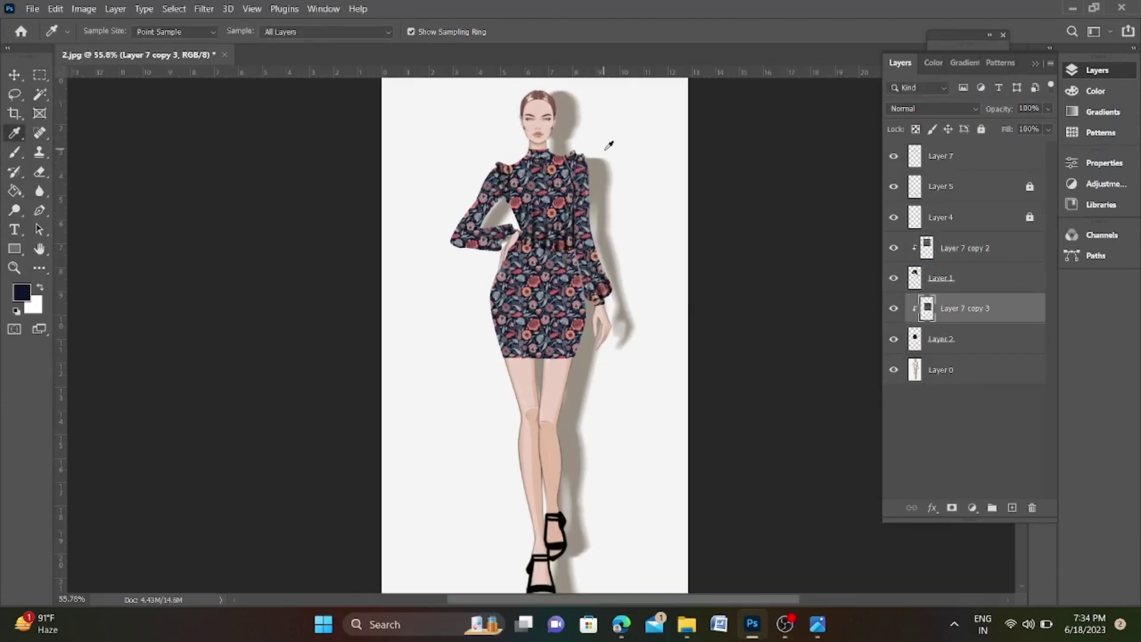
click(981, 129)
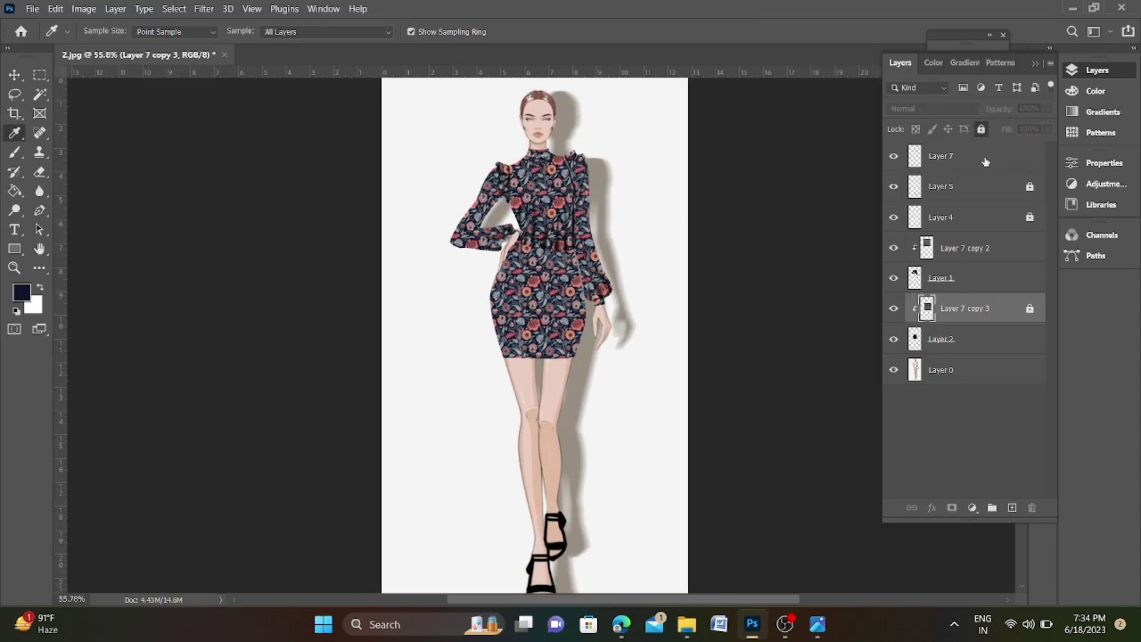
- On Layer 7, paint broad near-black vertical fold strokes up from the skirt's hem, within a selection of the skirt
click(986, 161)
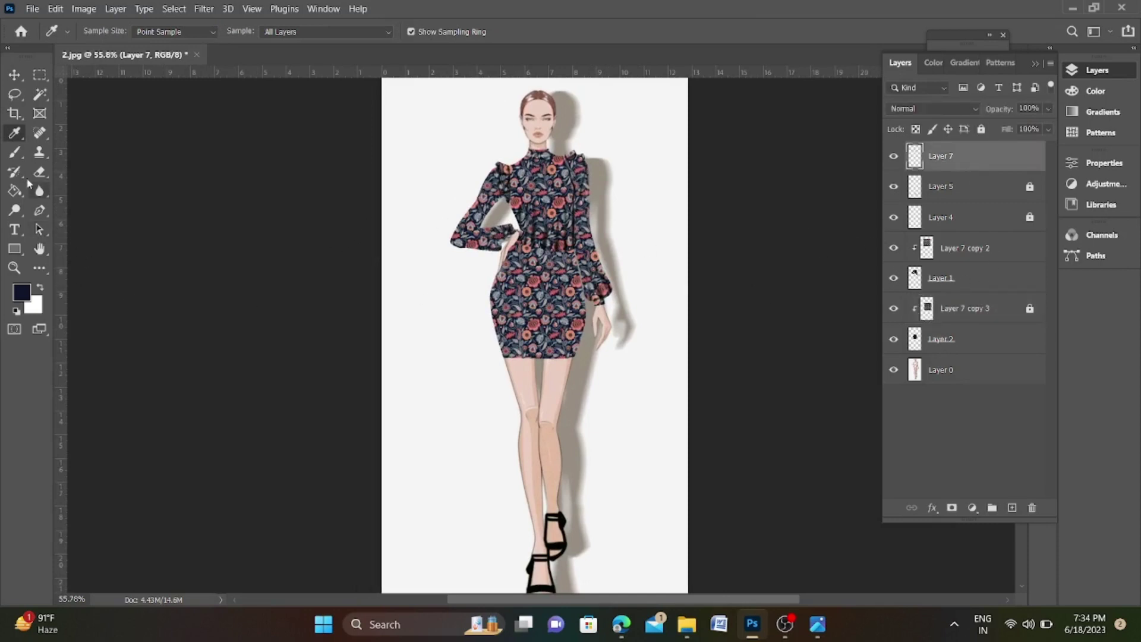
click(14, 153)
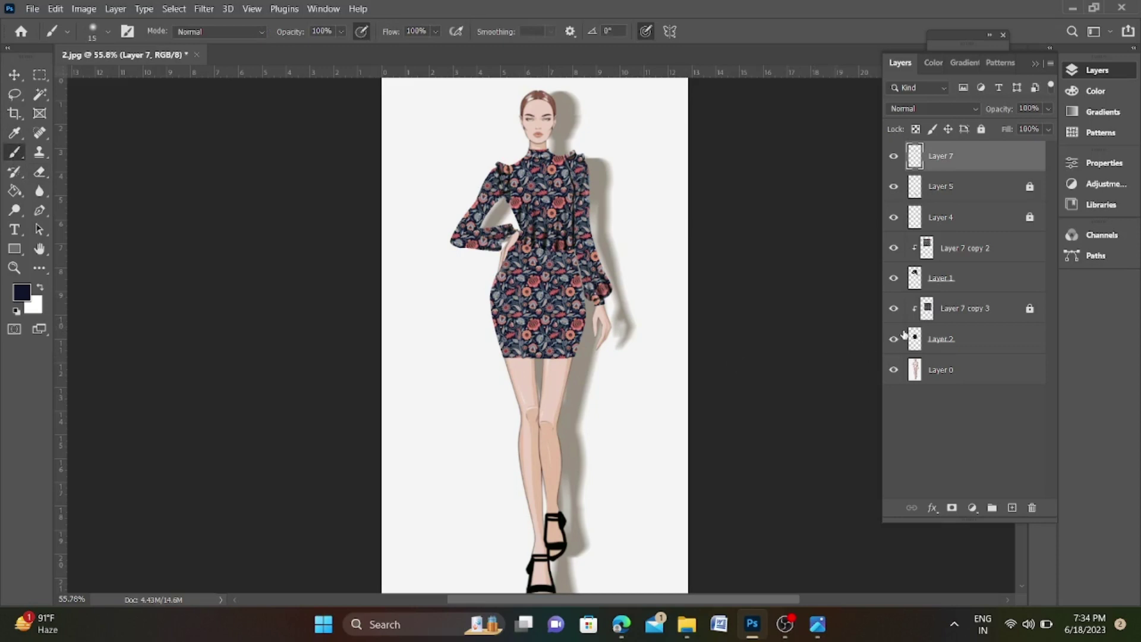
scroll(531, 343, up, 3)
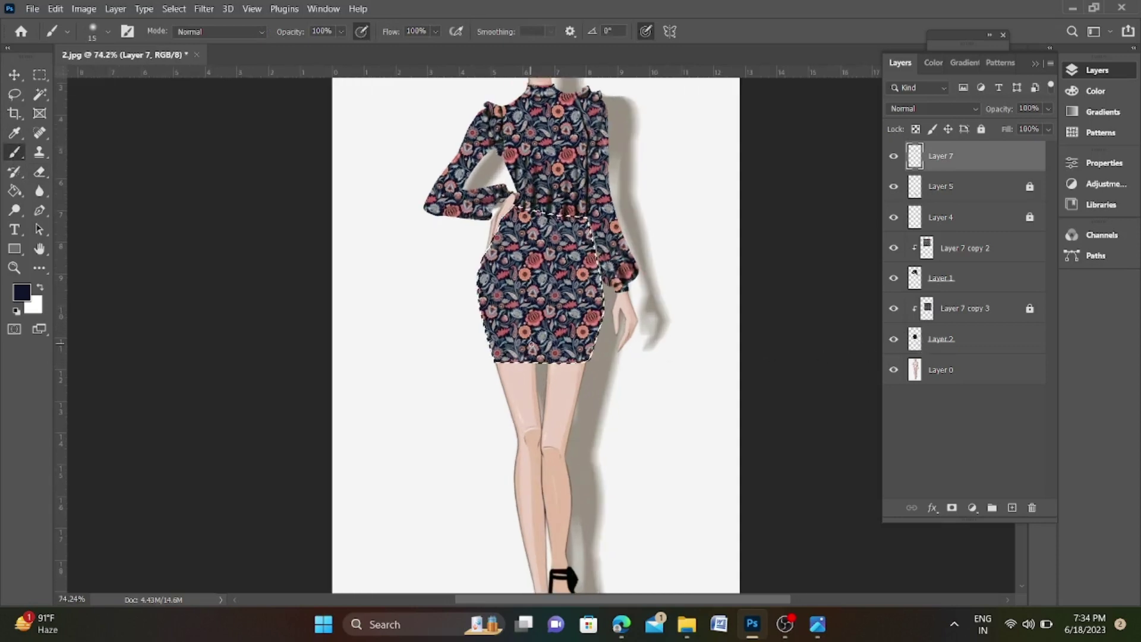
key(])
key(])
key(])
key(])
key(])
key(])
key(])
key(])
key(ctrl+z)
mouse_move(526, 228)
mouse_down()
mouse_move(530, 358)
mouse_move(592, 362)
mouse_up()
click(22, 292)
click(628, 339)
- Thin the dark skirt folds with the Eraser at 100% opacity and 100% flow
key(e)
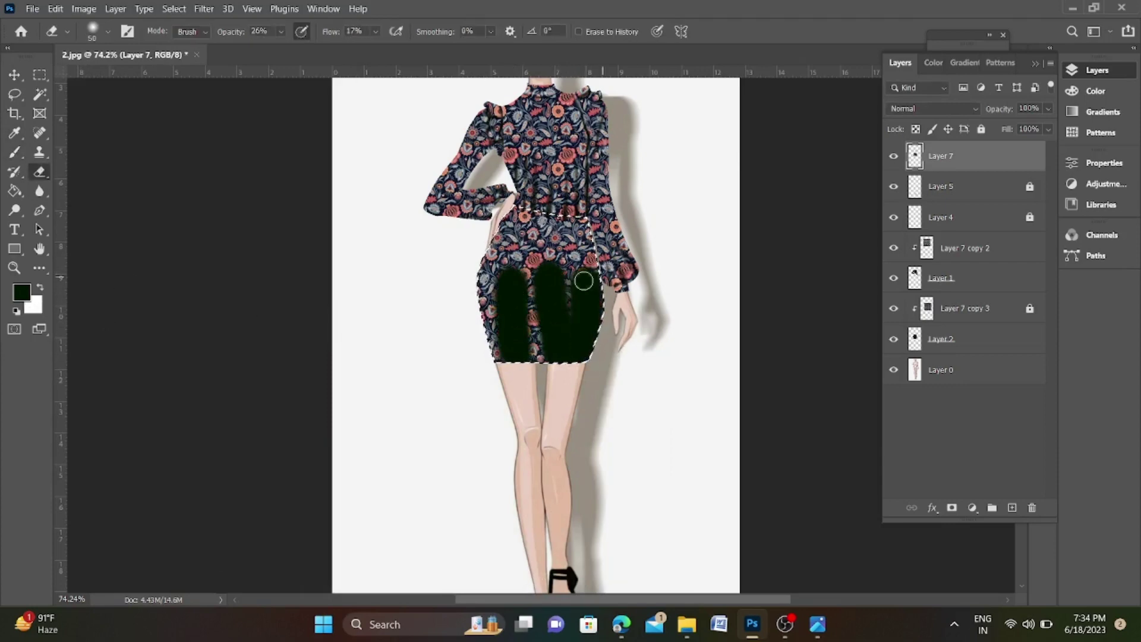
click(281, 32)
drag(288, 47, 435, 47)
click(375, 31)
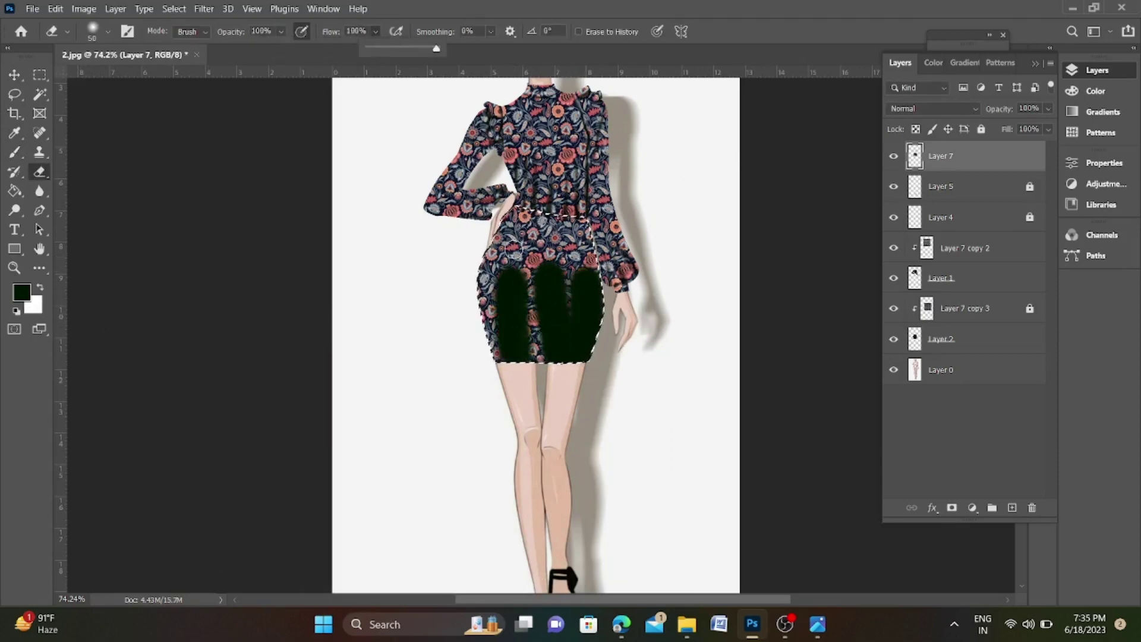
drag(513, 273, 515, 357)
mouse_move(548, 269)
mouse_down()
mouse_move(554, 333)
mouse_move(553, 287)
mouse_up()
scroll(560, 319, up, 4)
mouse_move(590, 262)
mouse_down()
mouse_move(586, 354)
mouse_move(567, 363)
mouse_up()
drag(528, 247, 526, 380)
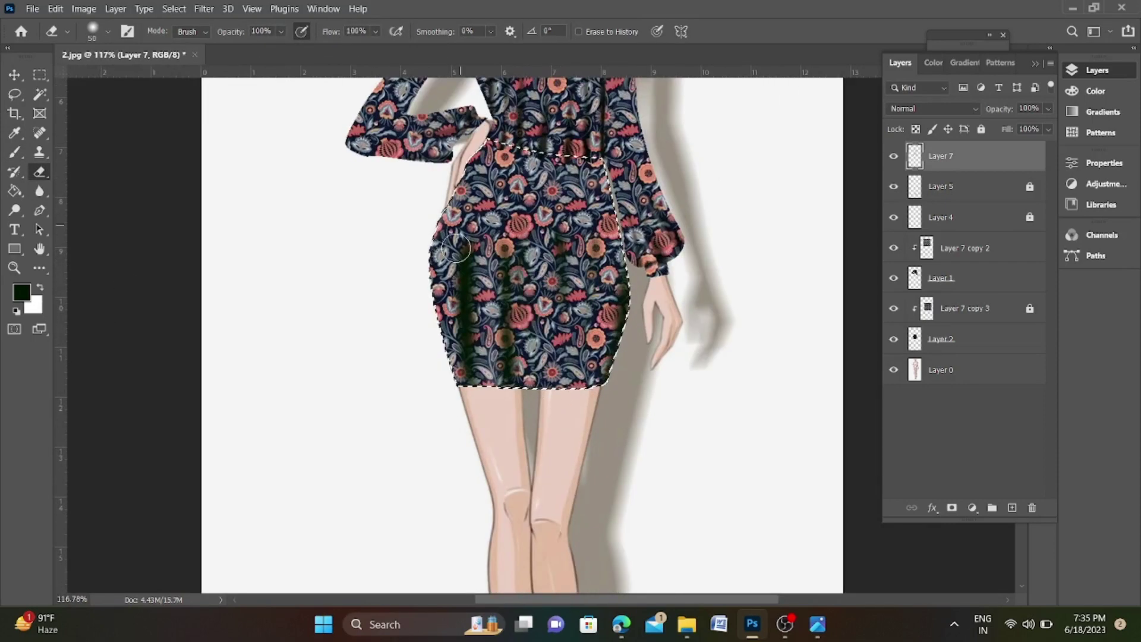
- Blend the remaining skirt folds with the Eraser at 31% opacity and 29% flow, and deselect the skirt
click(281, 32)
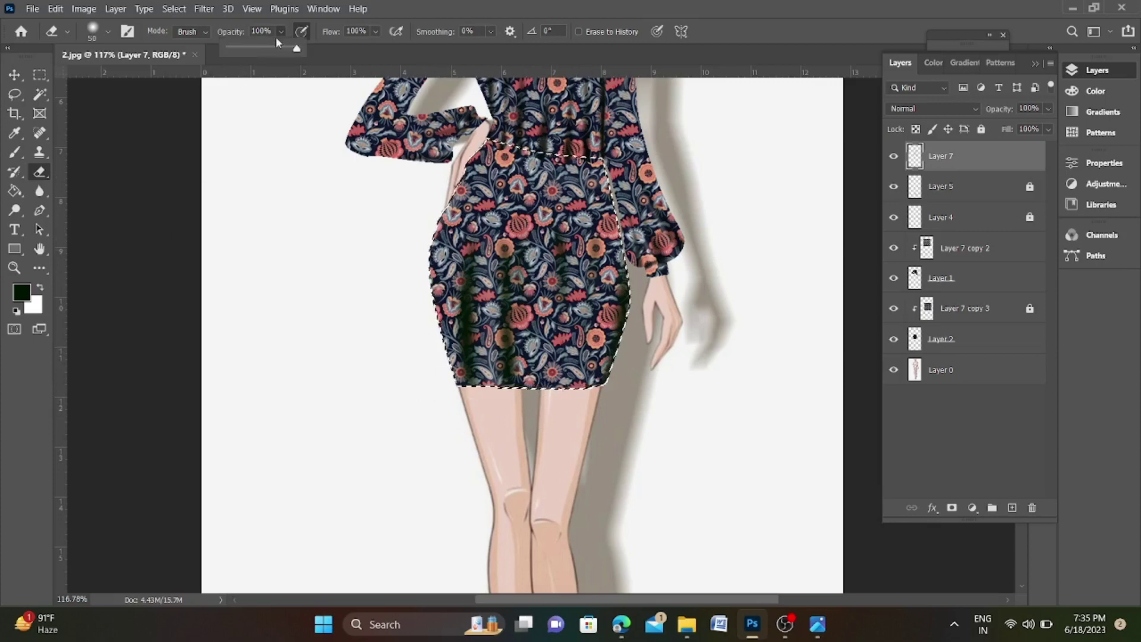
drag(296, 47, 247, 47)
click(375, 32)
click(343, 50)
drag(463, 314, 456, 345)
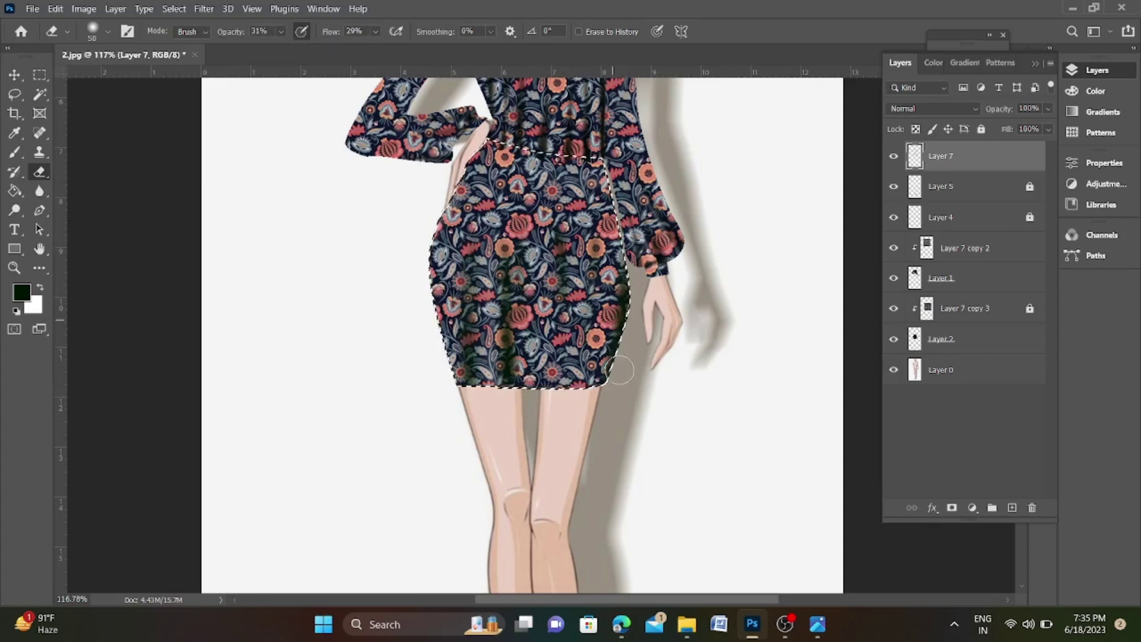
key(ctrl+d)
- Erase painted fold shading on the bodice above the waist with the Eraser at 100% opacity and 100% flow
click(281, 31)
drag(285, 48, 432, 48)
click(375, 32)
drag(526, 102, 558, 180)
scroll(563, 249, down, 4)
scroll(577, 166, up, 6)
scroll(482, 249, down, 6)
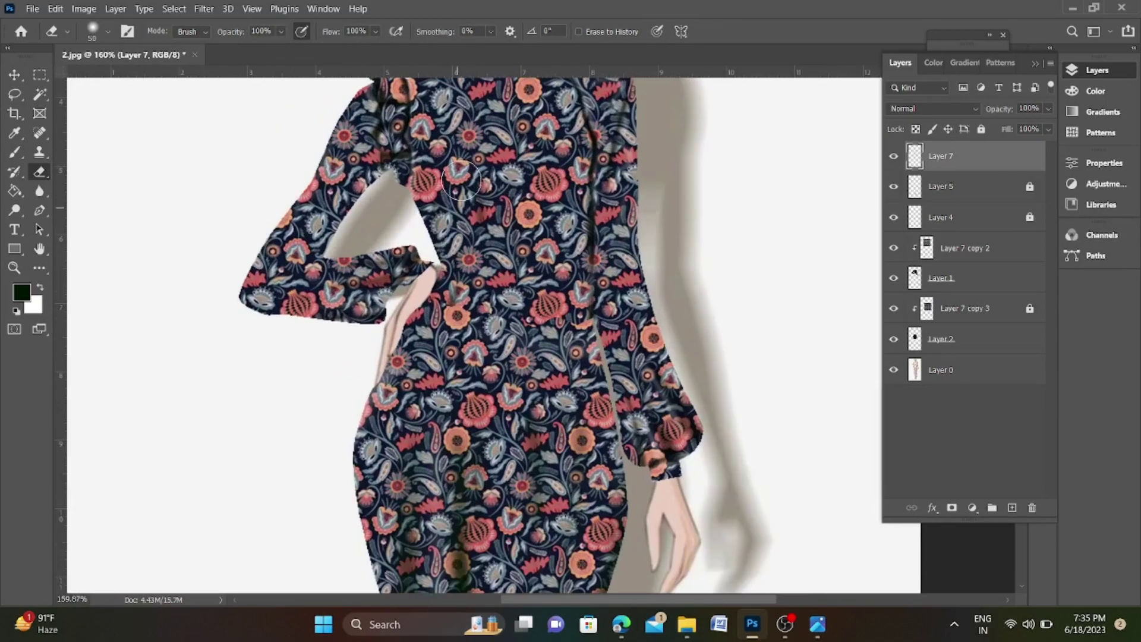